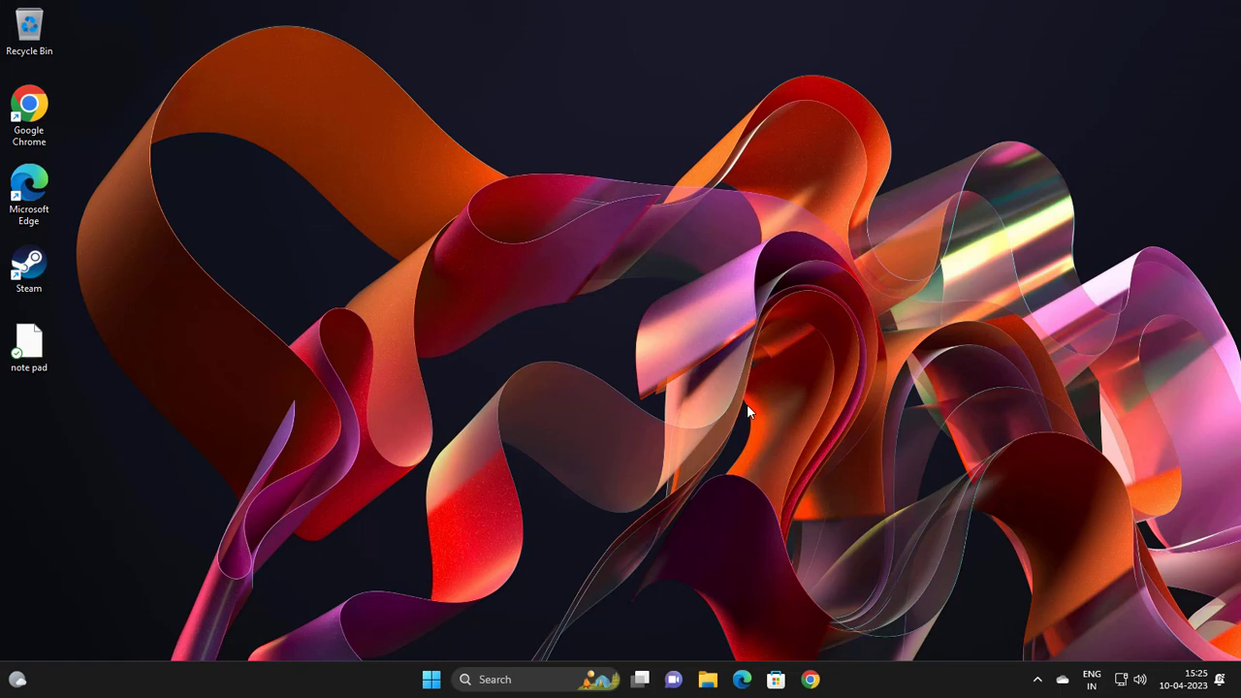
Search Windows for 'view advan' to surface View advanced system settings.
left_click(540, 679)
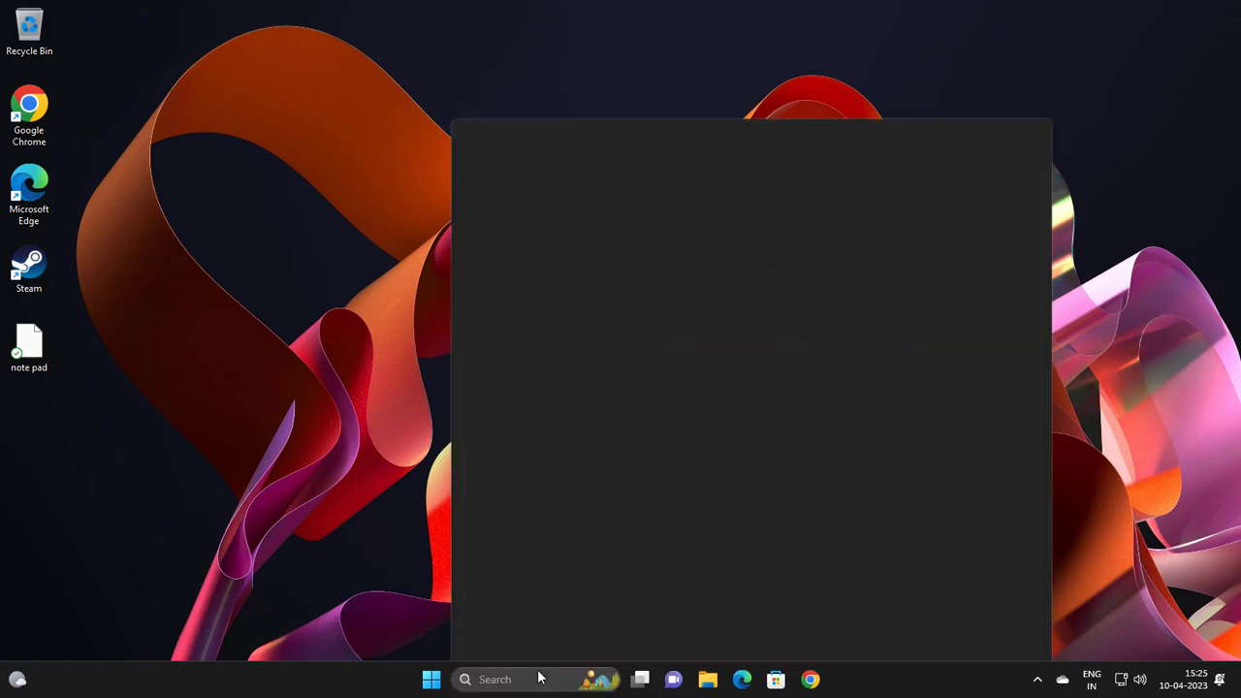
type("view adva")
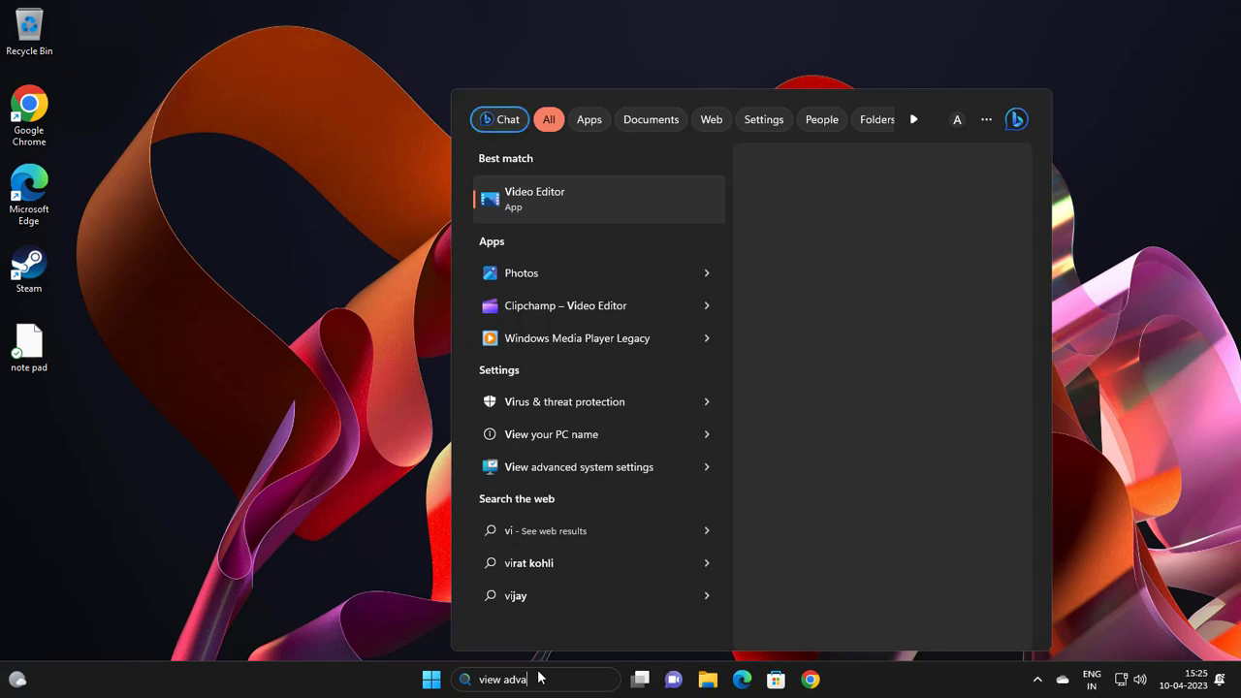
type("nced")
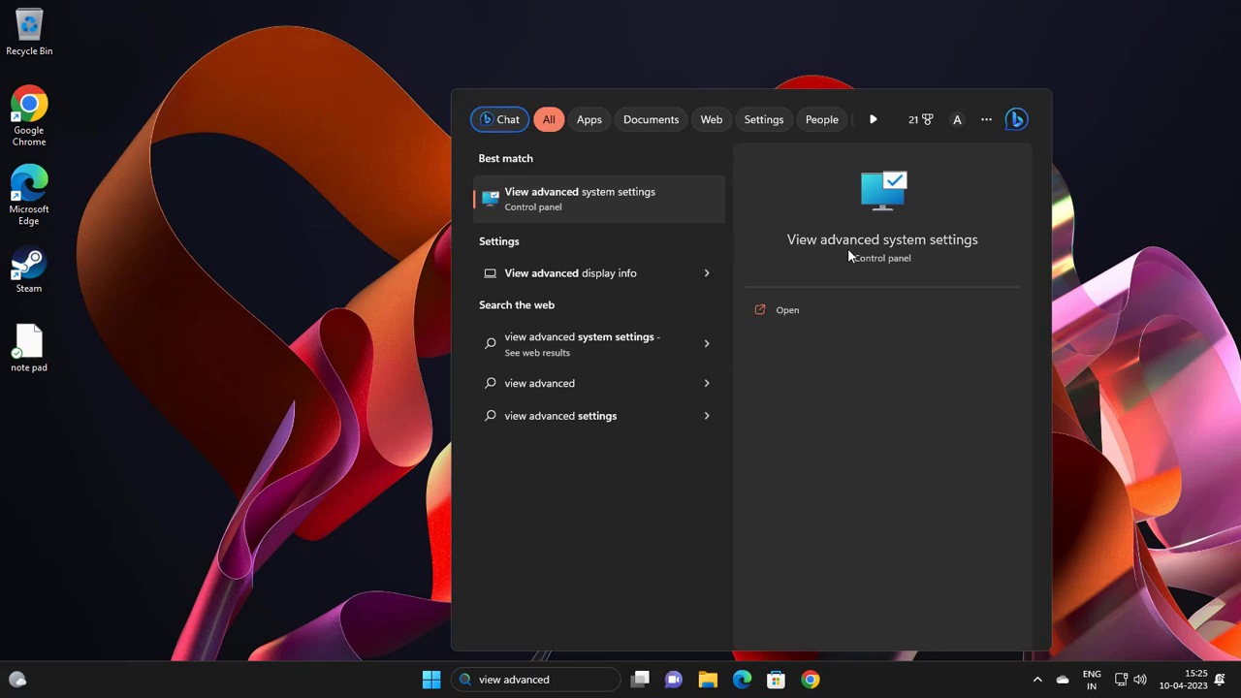
Show Performance Options' Advanced tab, with its 2688 MB total paging file size.
left_click(781, 311)
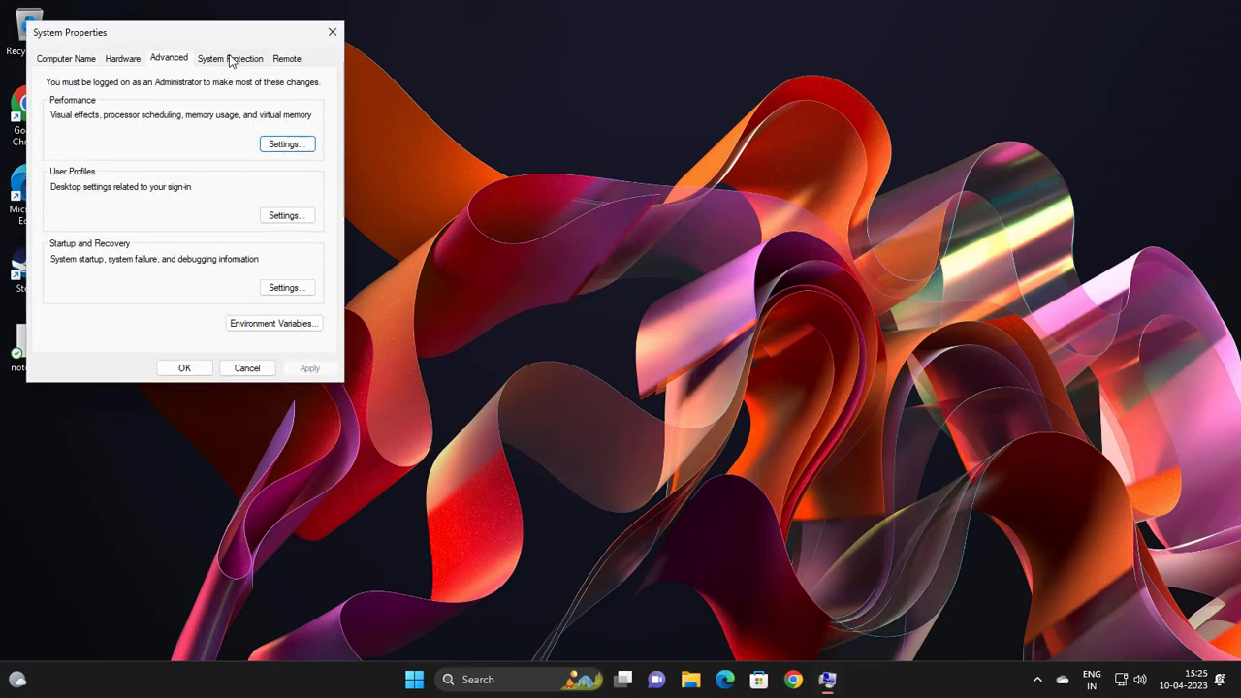
left_click_drag(217, 40, 544, 101)
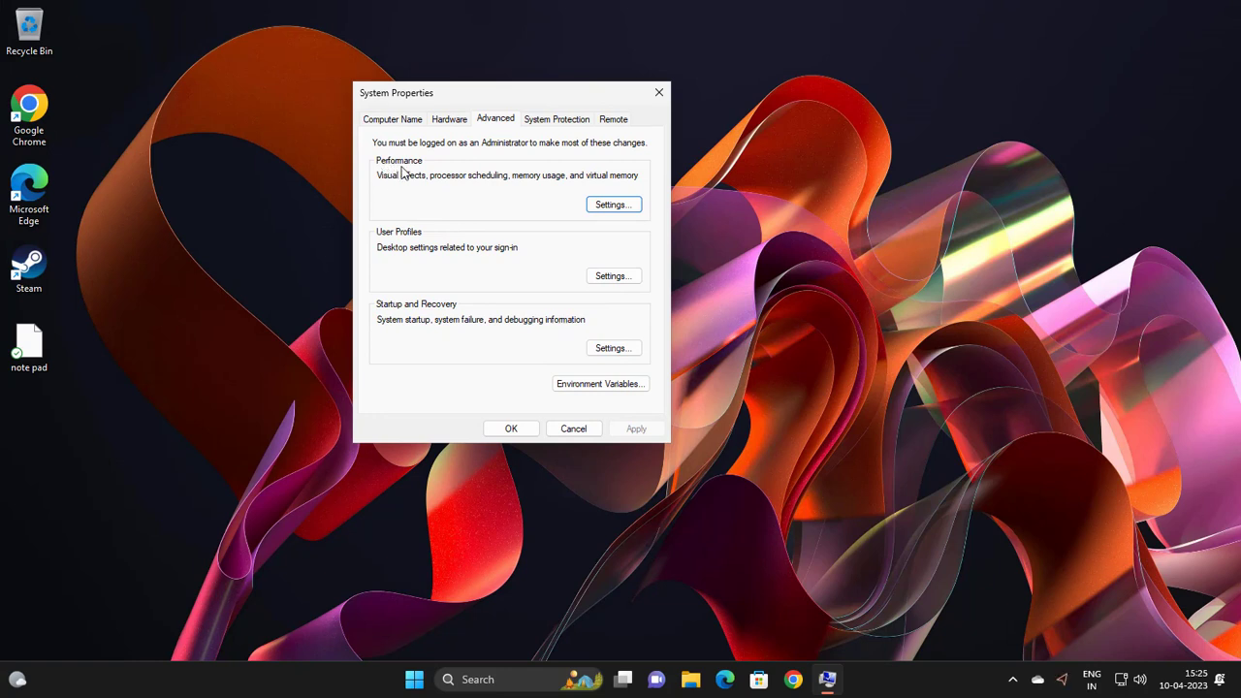
left_click(614, 210)
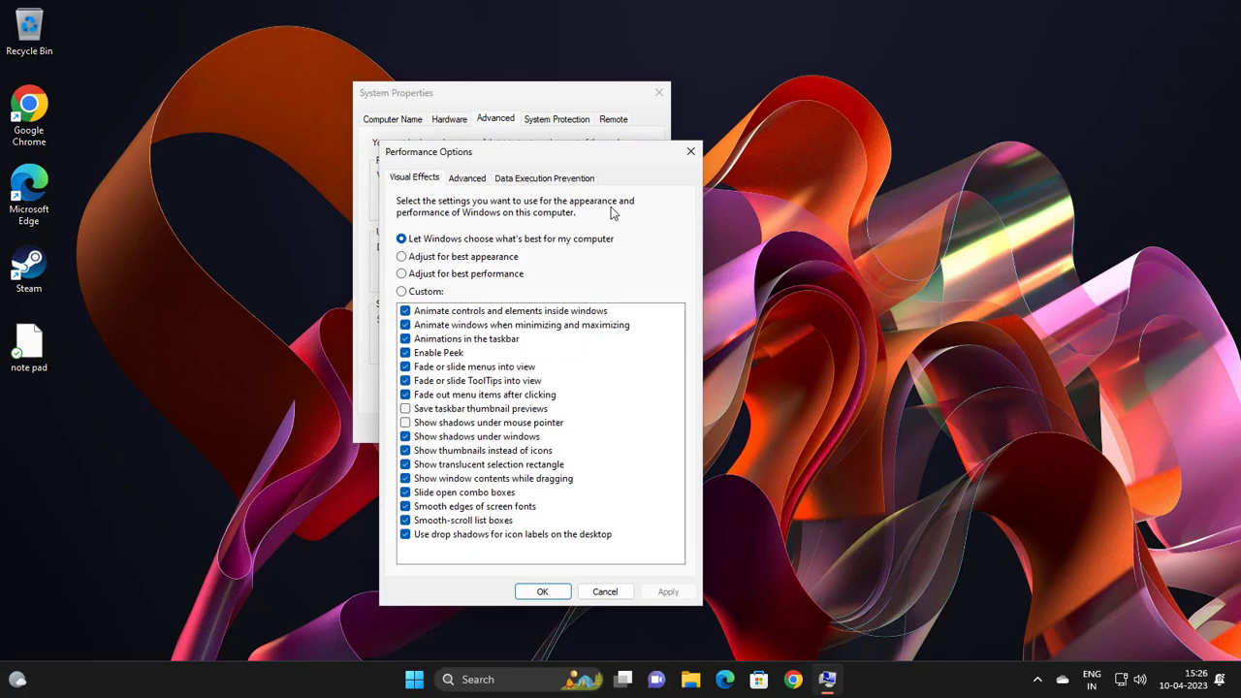
left_click_drag(592, 152, 569, 76)
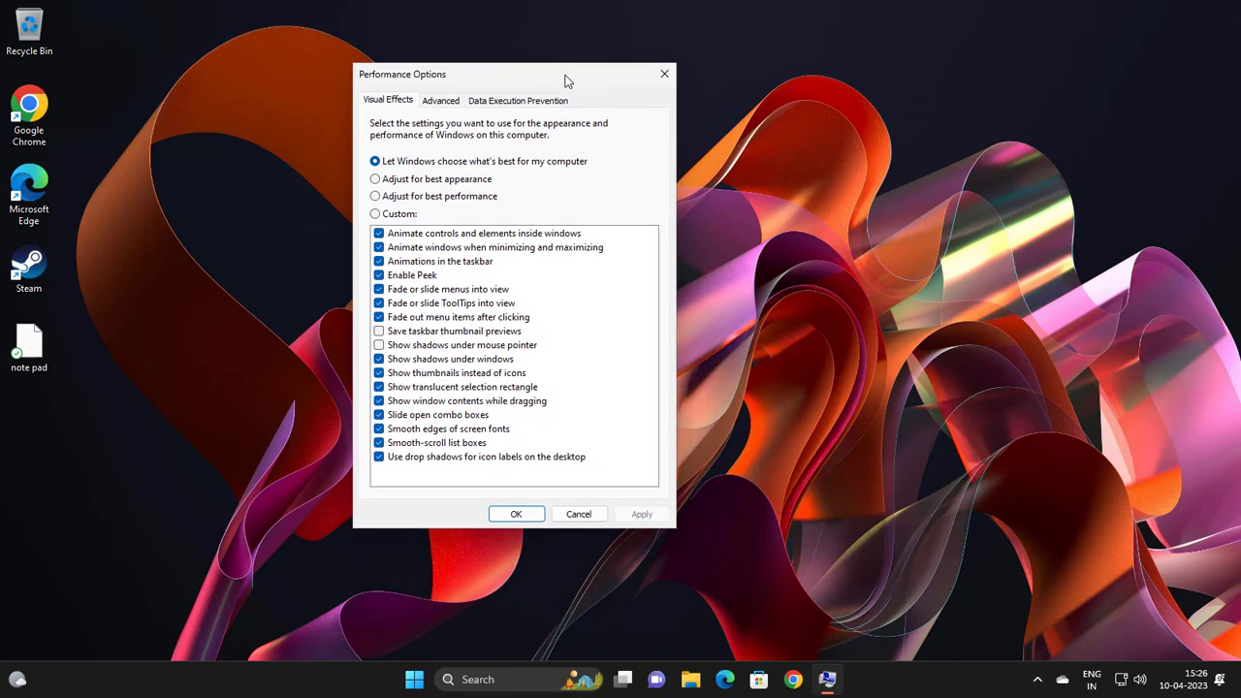
left_click(444, 103)
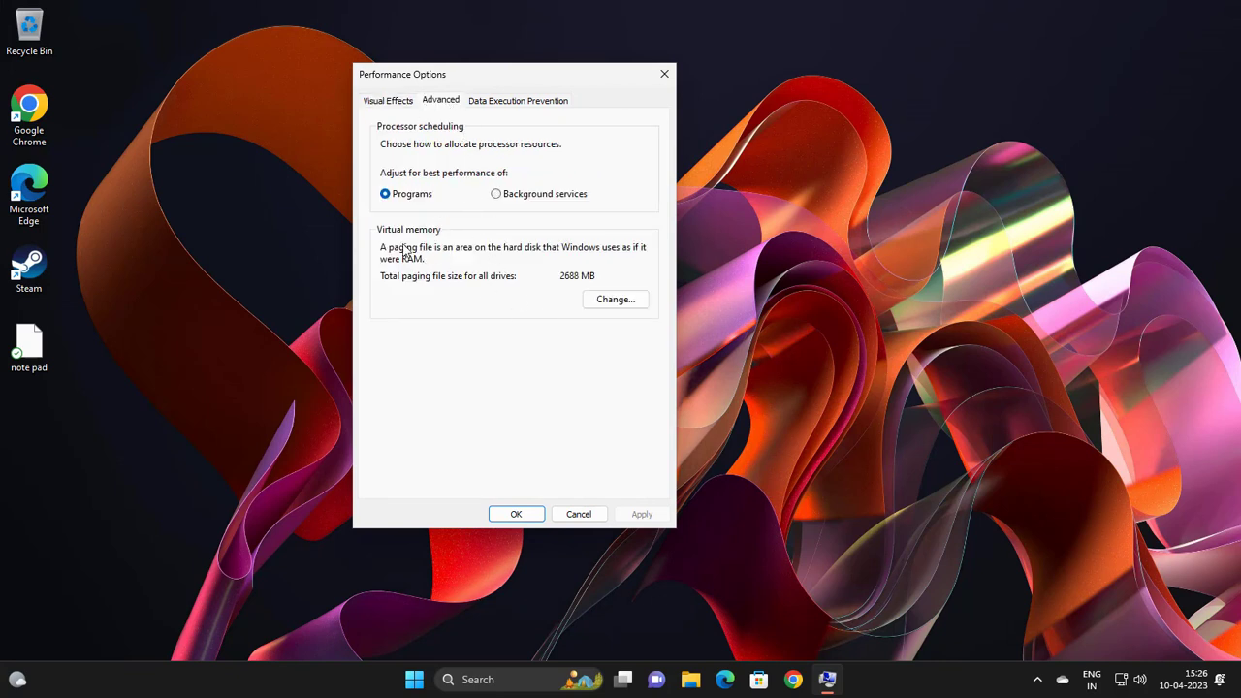
Turn automatic paging file size management for all drives back on in Virtual Memory.
left_click(613, 301)
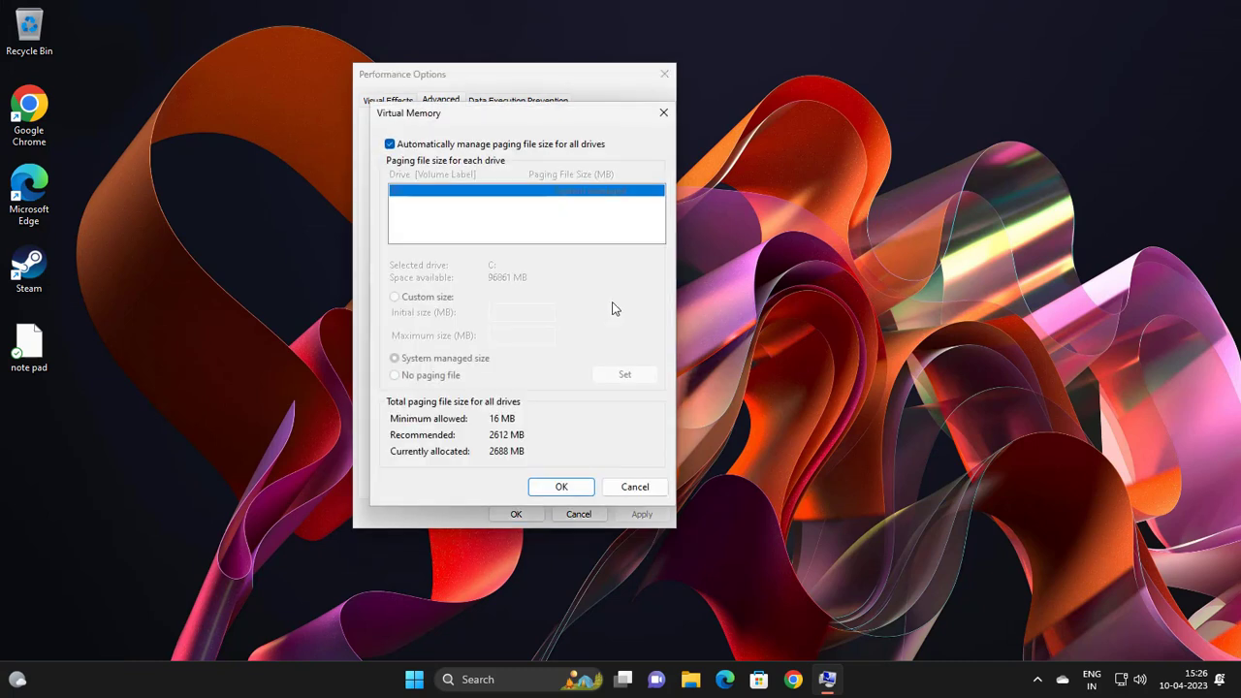
left_click(390, 145)
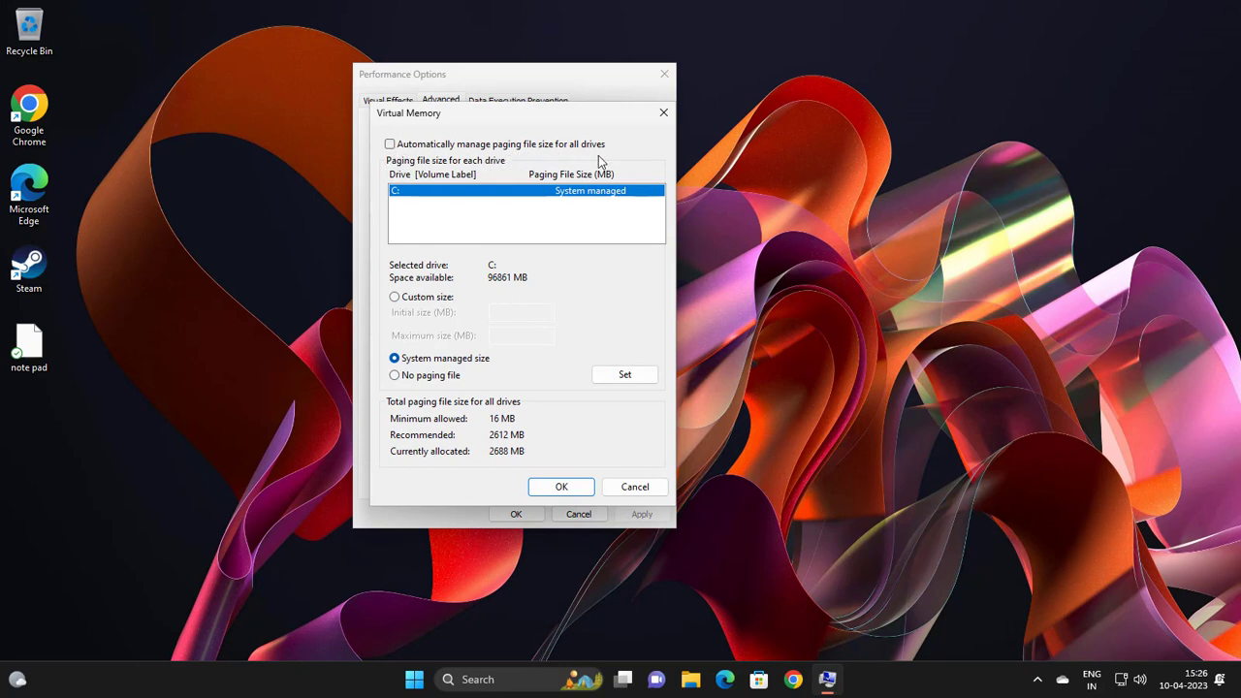
left_click(391, 145)
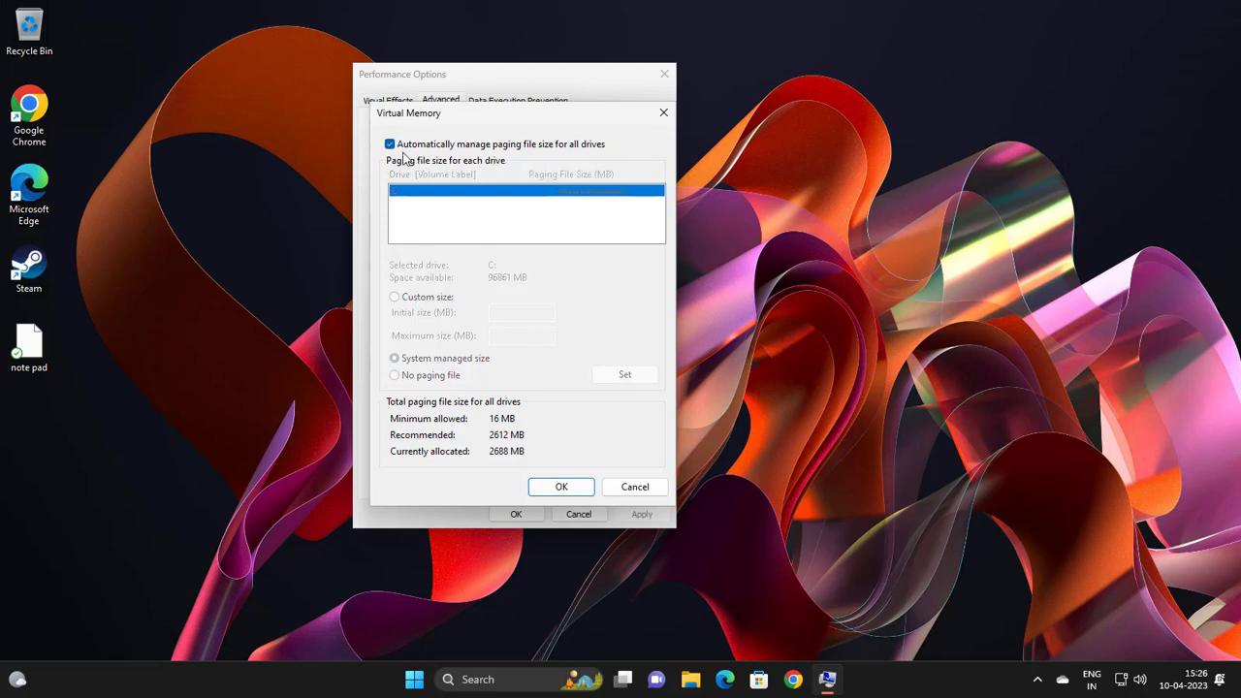
left_click(572, 488)
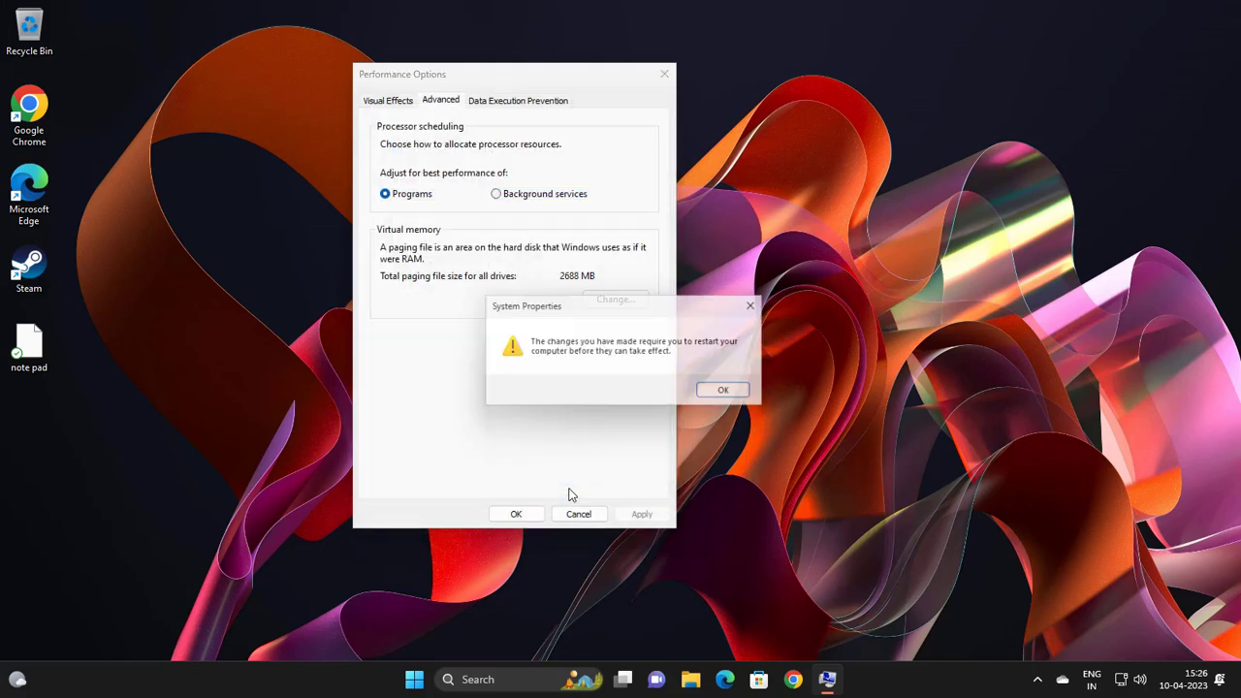
Confirm the Performance Options and System Properties dialogs and postpone the restart.
left_click(742, 395)
left_click(514, 514)
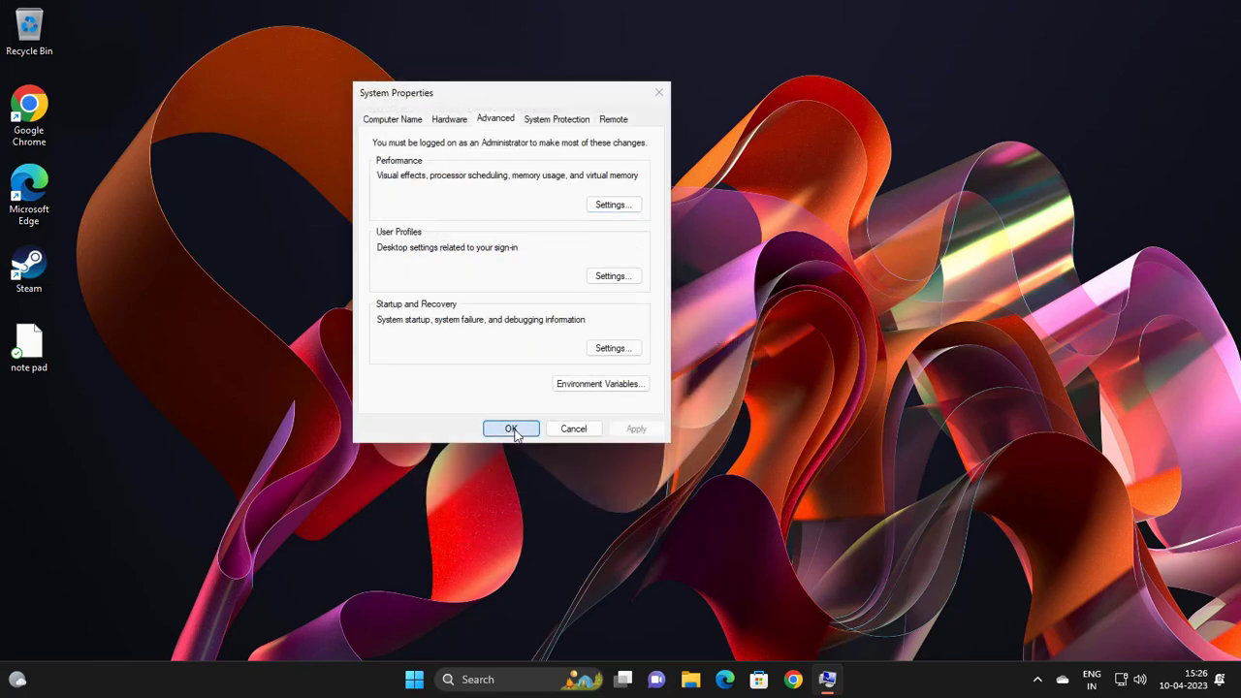
left_click(511, 429)
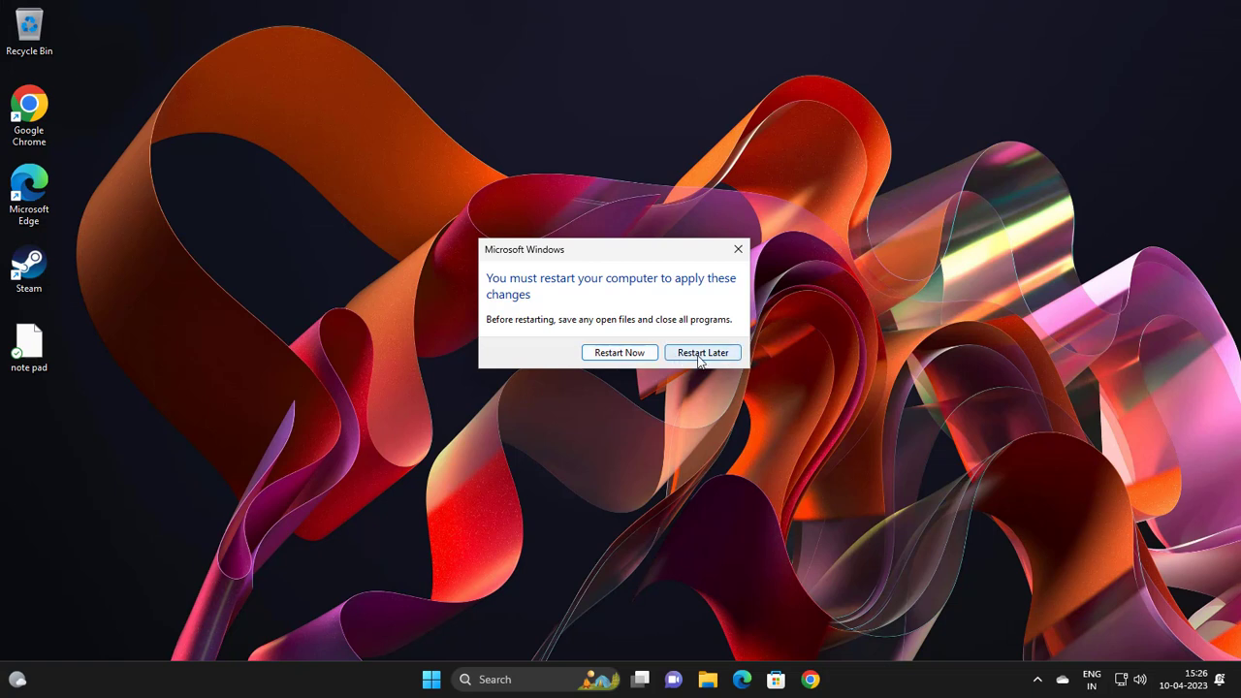
left_click(698, 355)
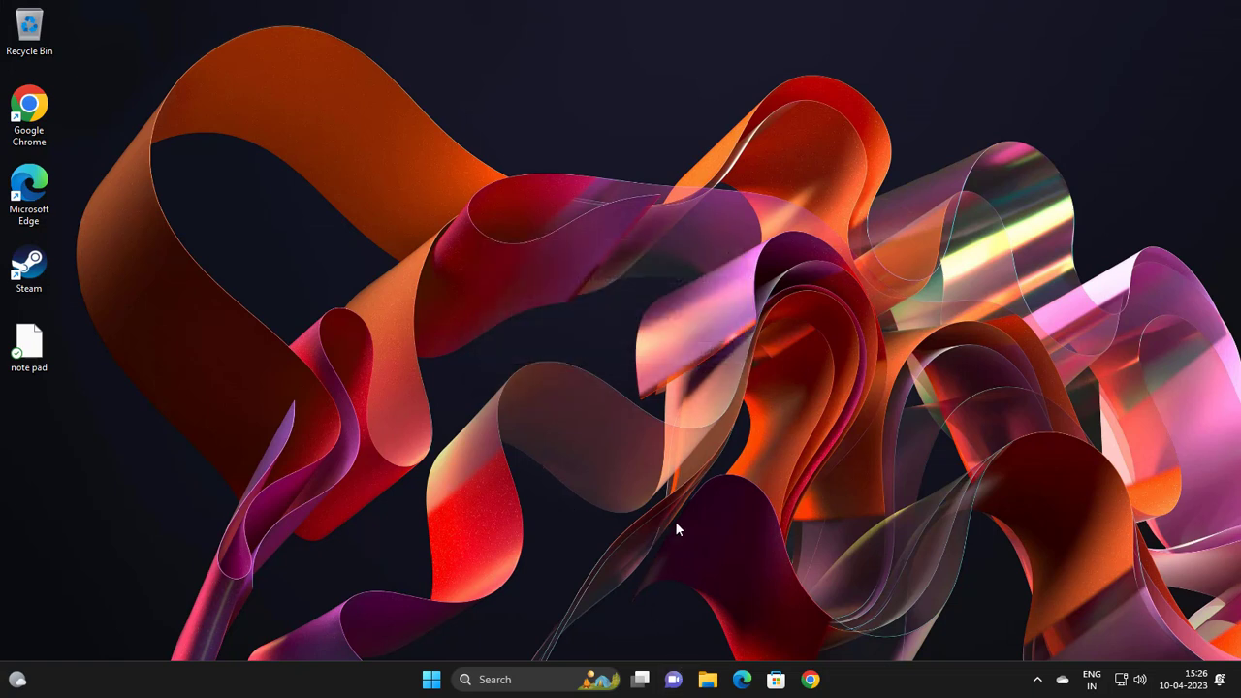
Search for 'sevice' and launch the Services app from the results.
left_click(519, 680)
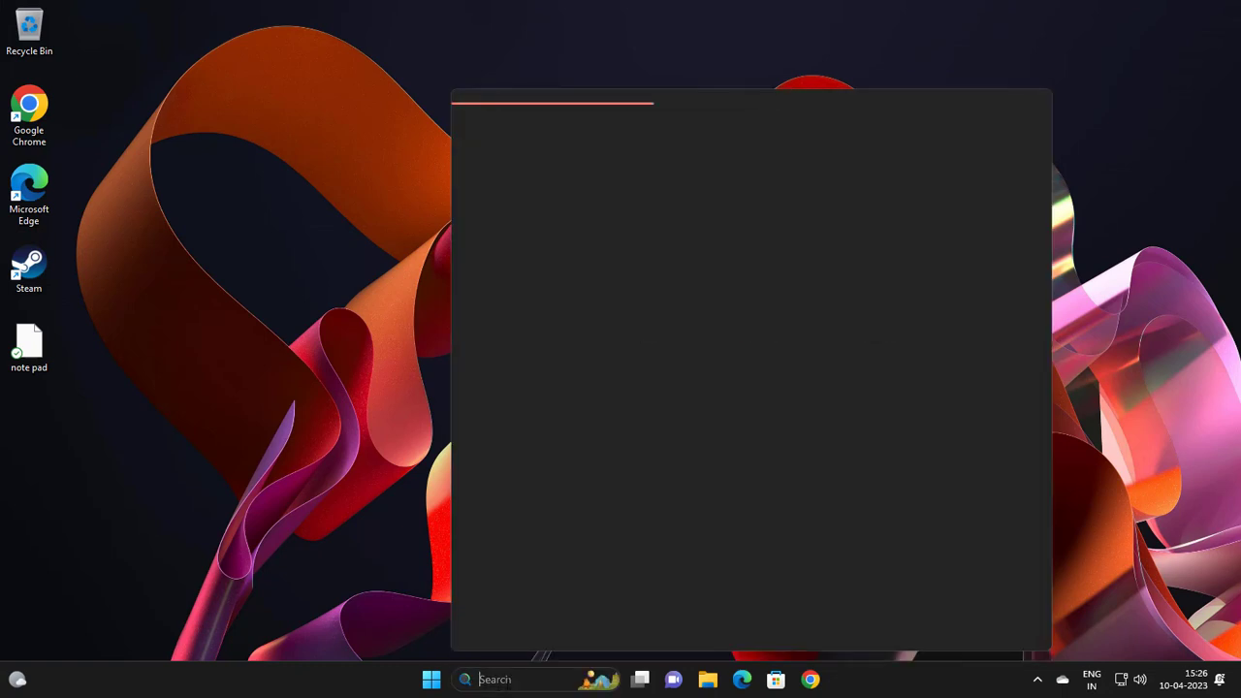
type("sev")
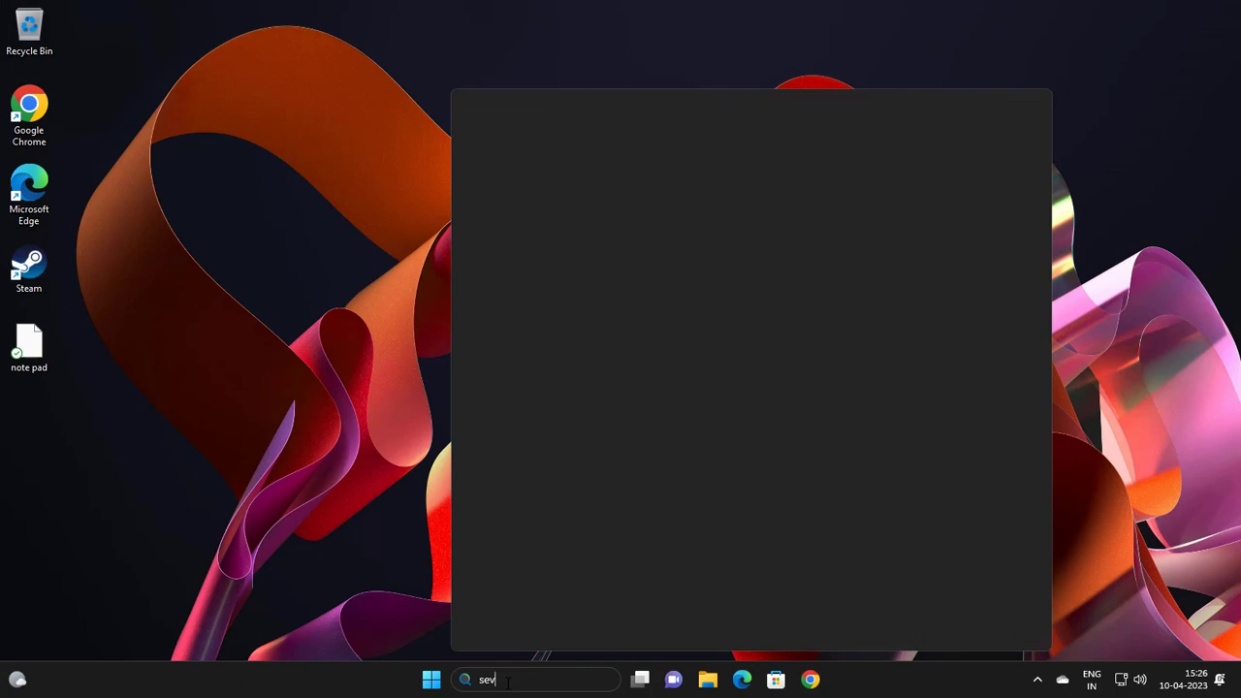
type("ices")
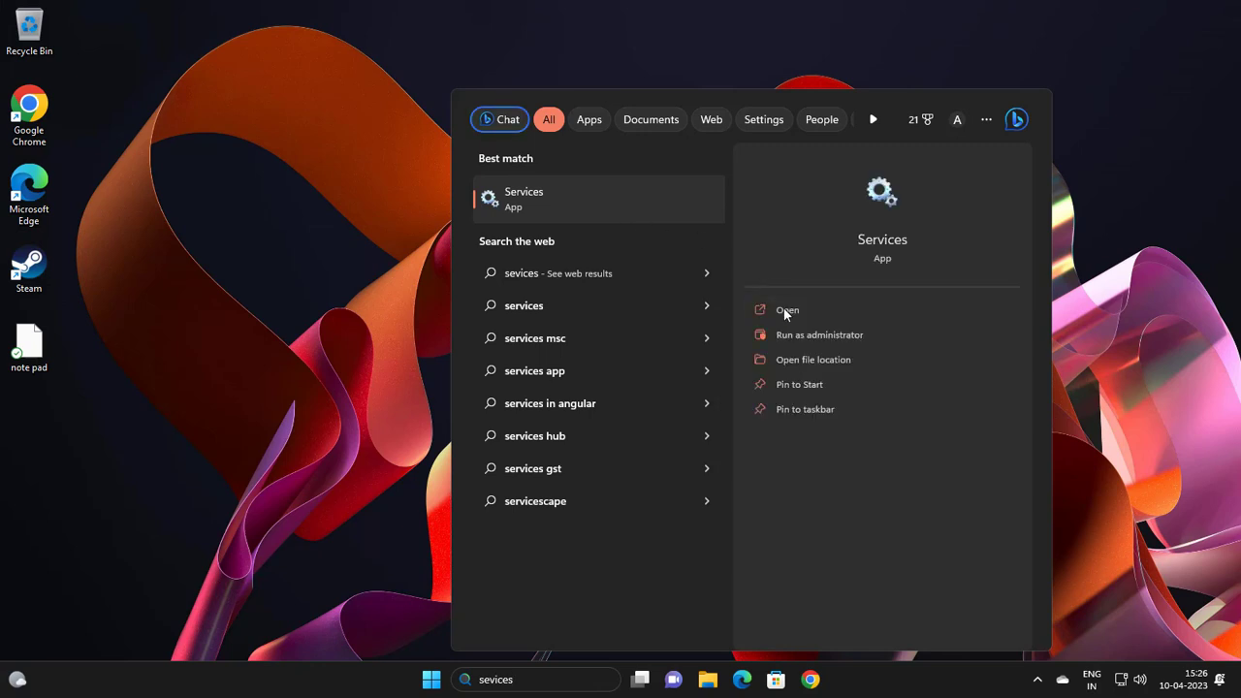
left_click(802, 343)
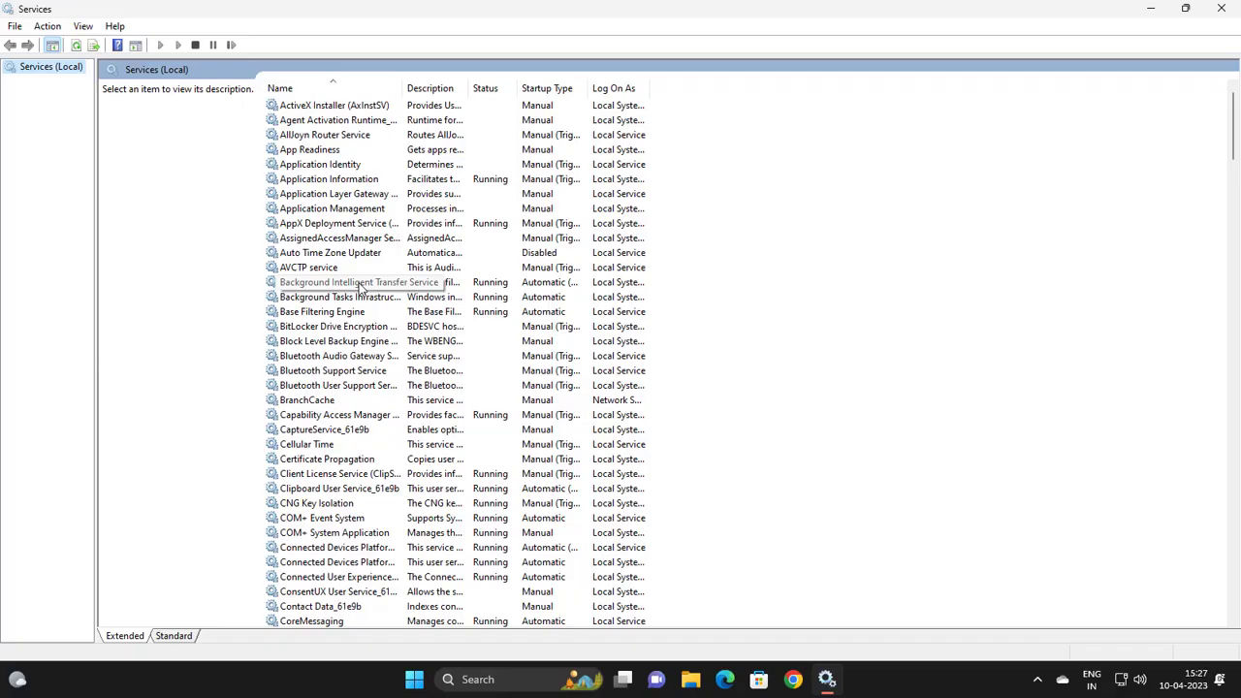
Stop the SysMain service from its properties, then close the Services console.
left_click(332, 287)
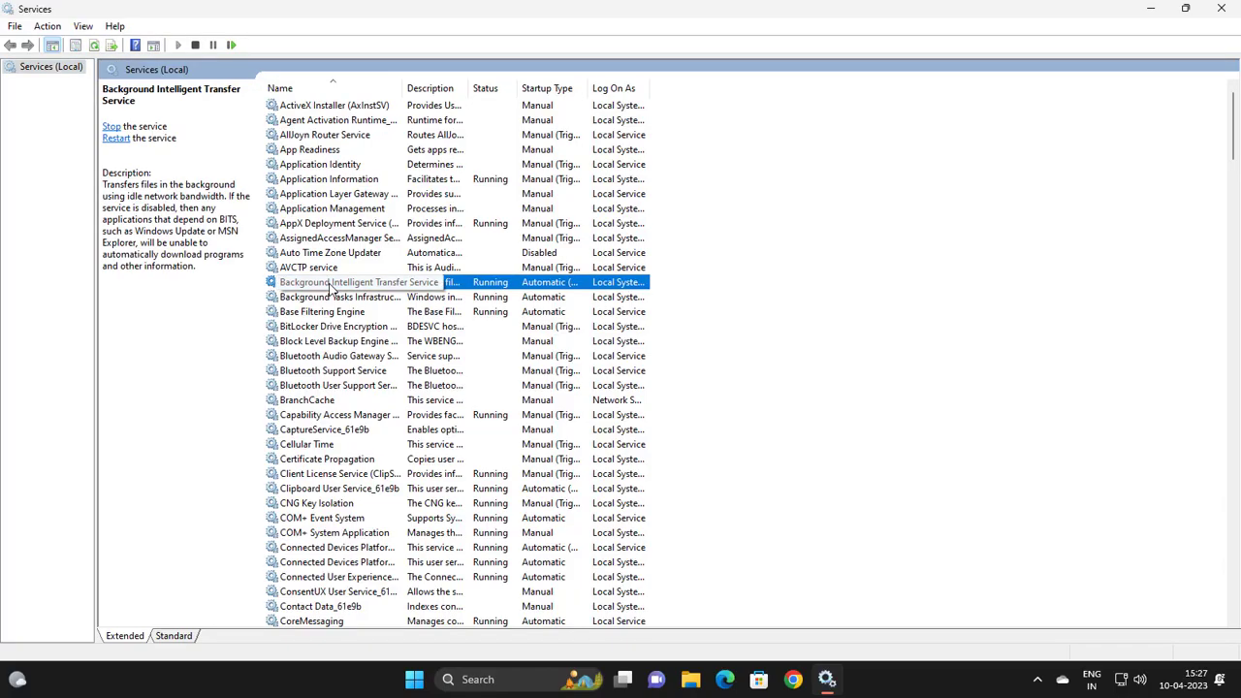
key("s")
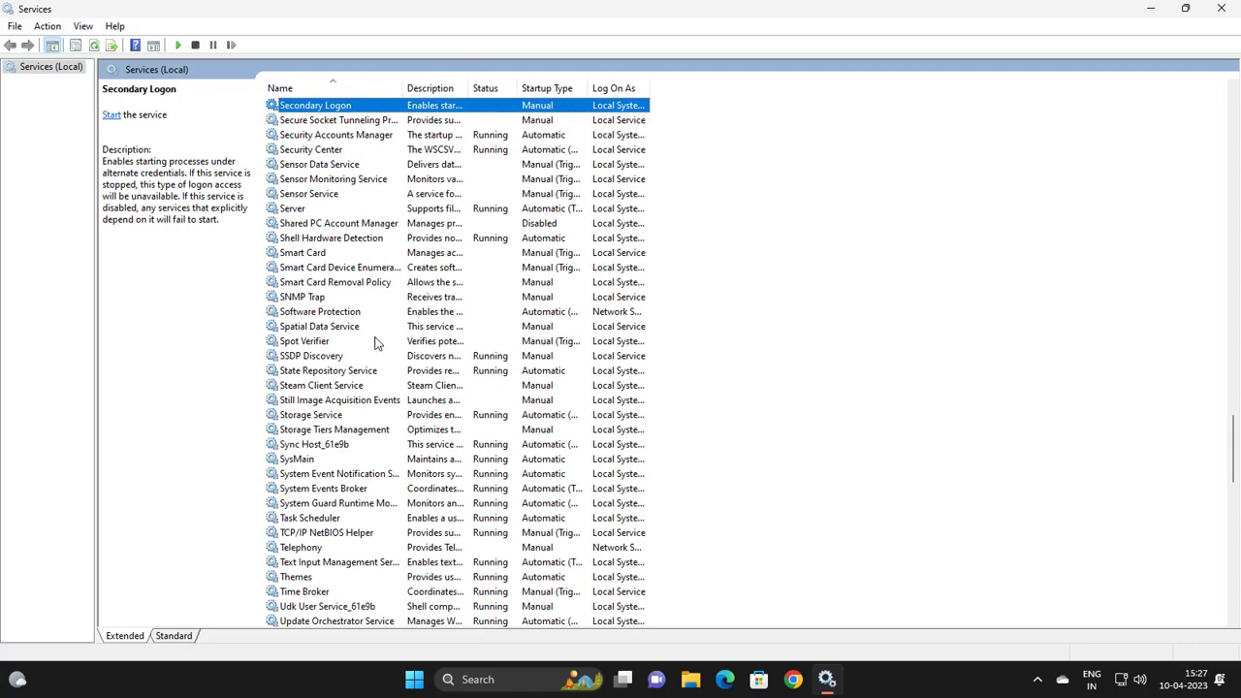
key("Down")
key("Down")
key("Down")
key("Down")
key("Down")
key("Down")
key("Down")
key("Down")
key("Down")
key("Down")
key("Down")
key("Down")
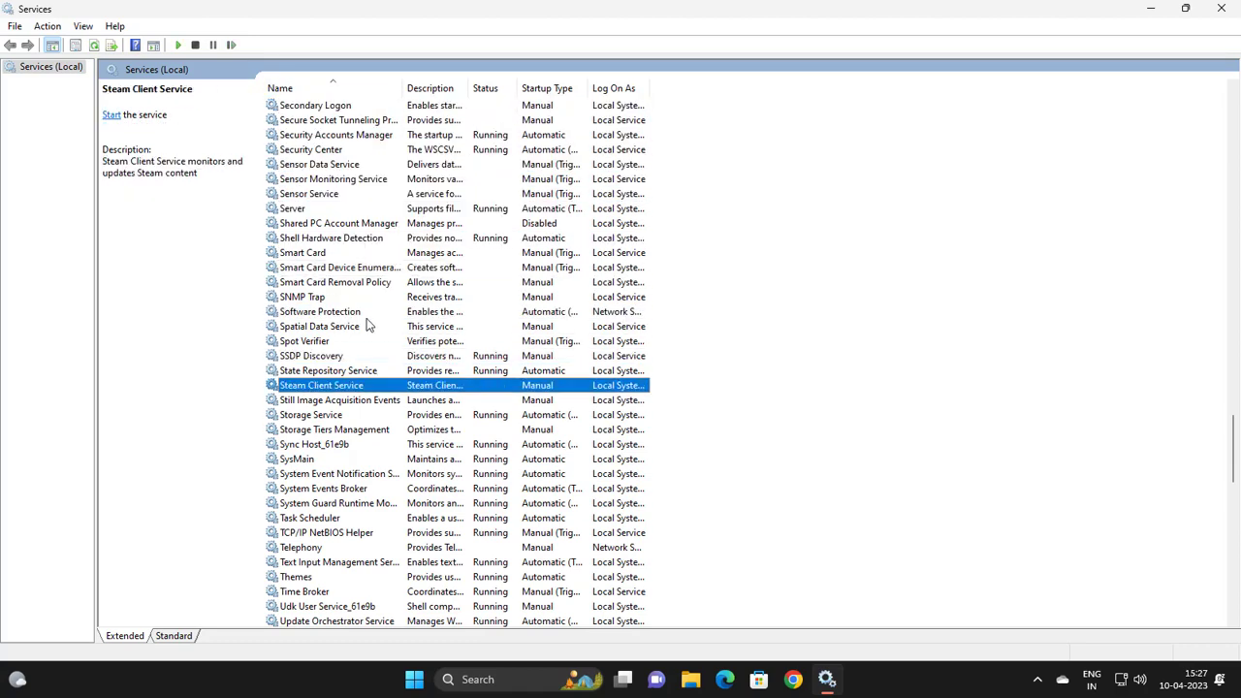
key("Down")
key("Down")
key("Down")
key("Down")
key("Down")
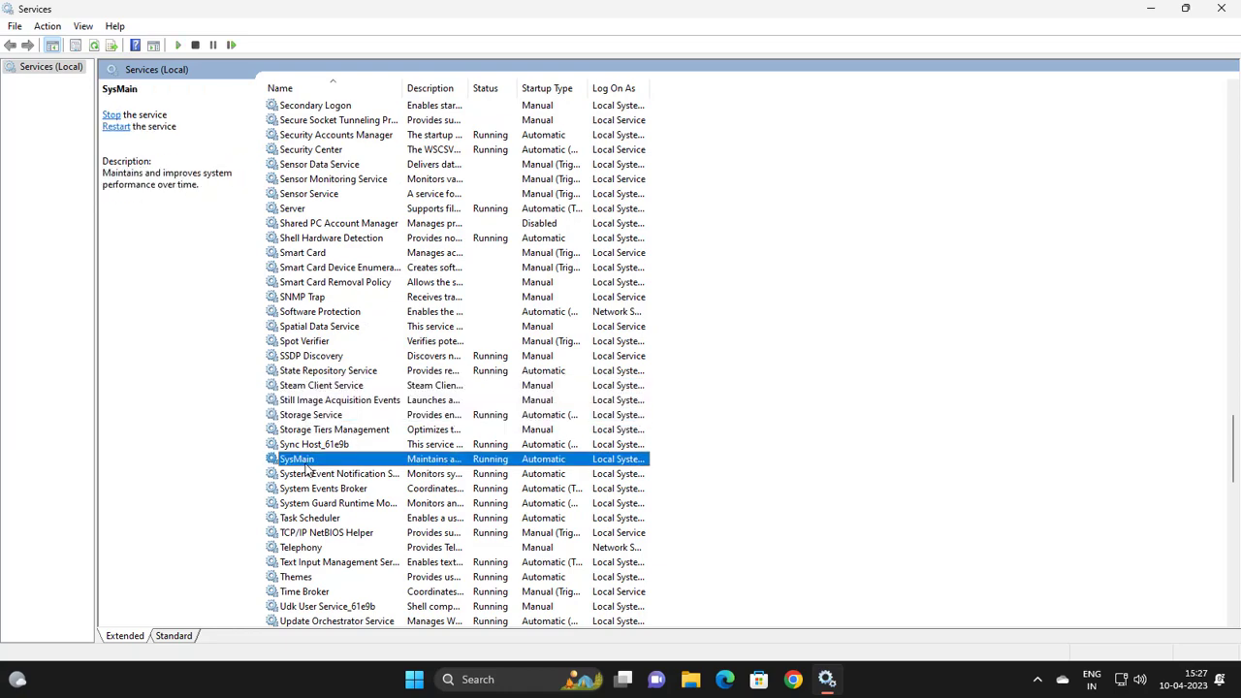
key("Return")
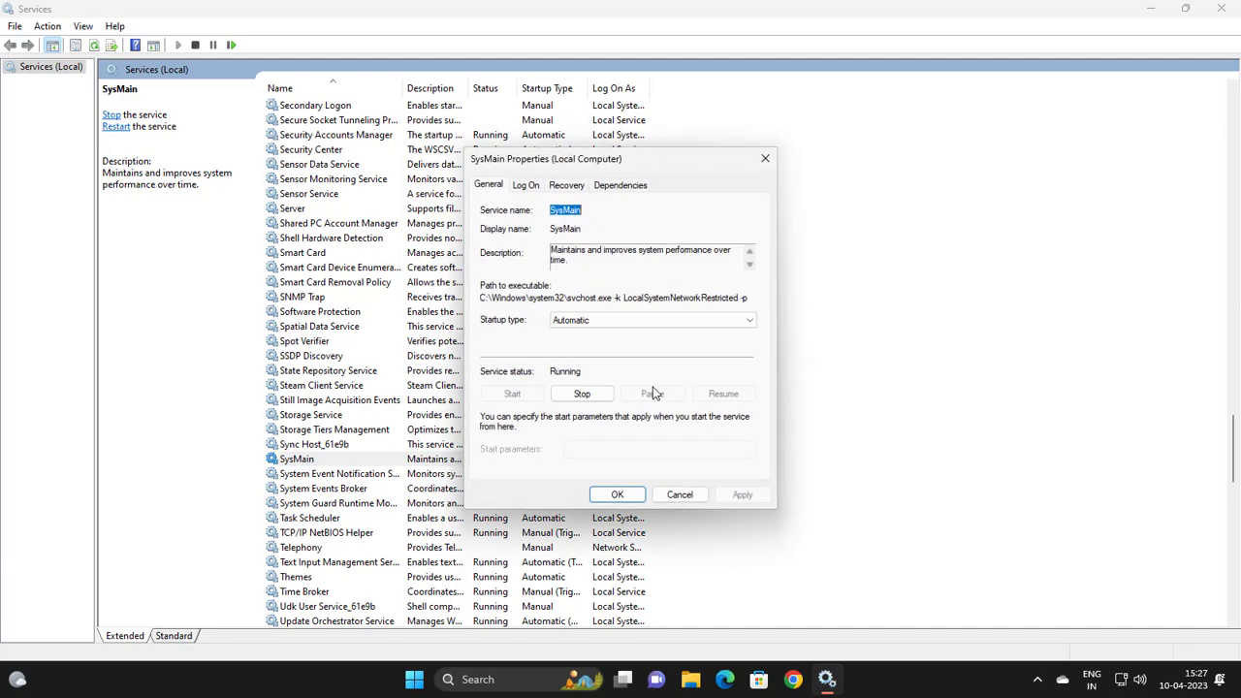
left_click(587, 398)
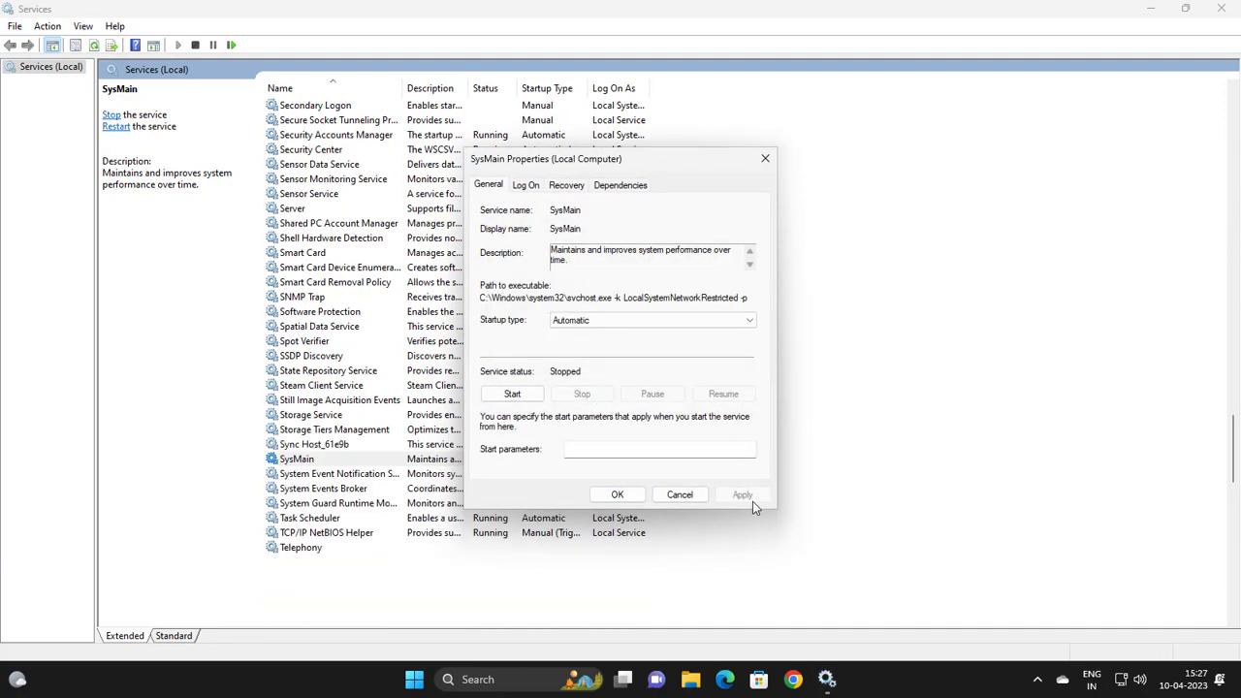
left_click(606, 497)
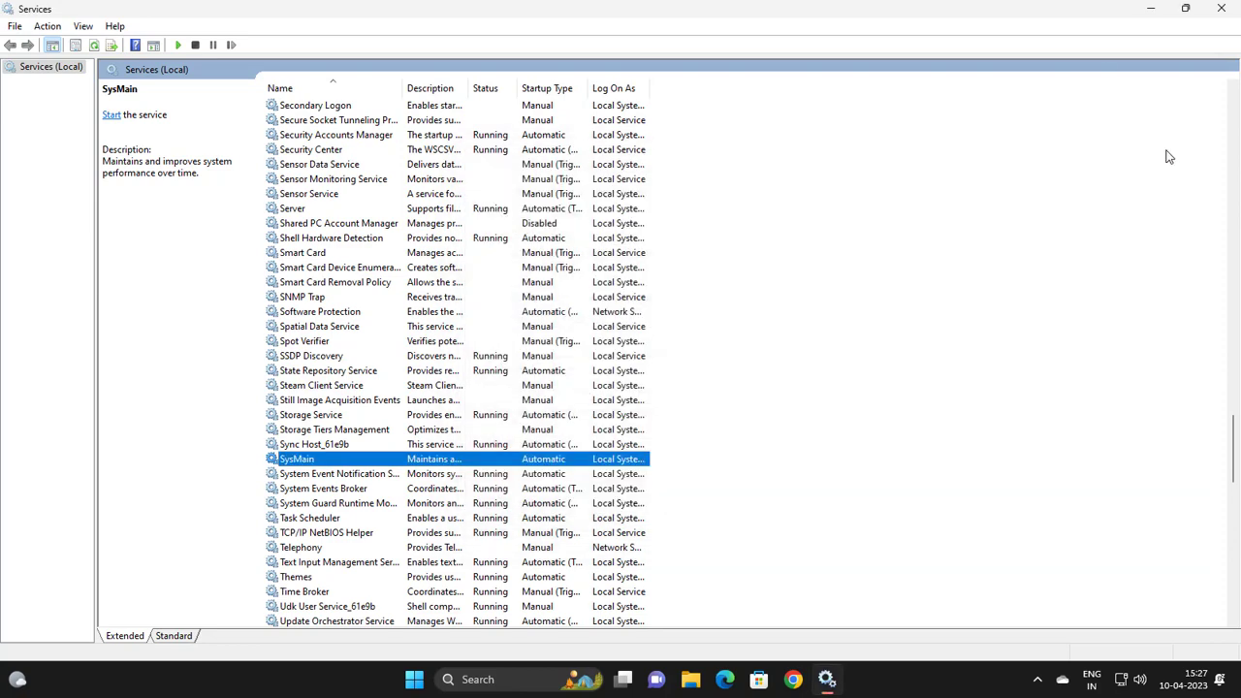
left_click(1222, 10)
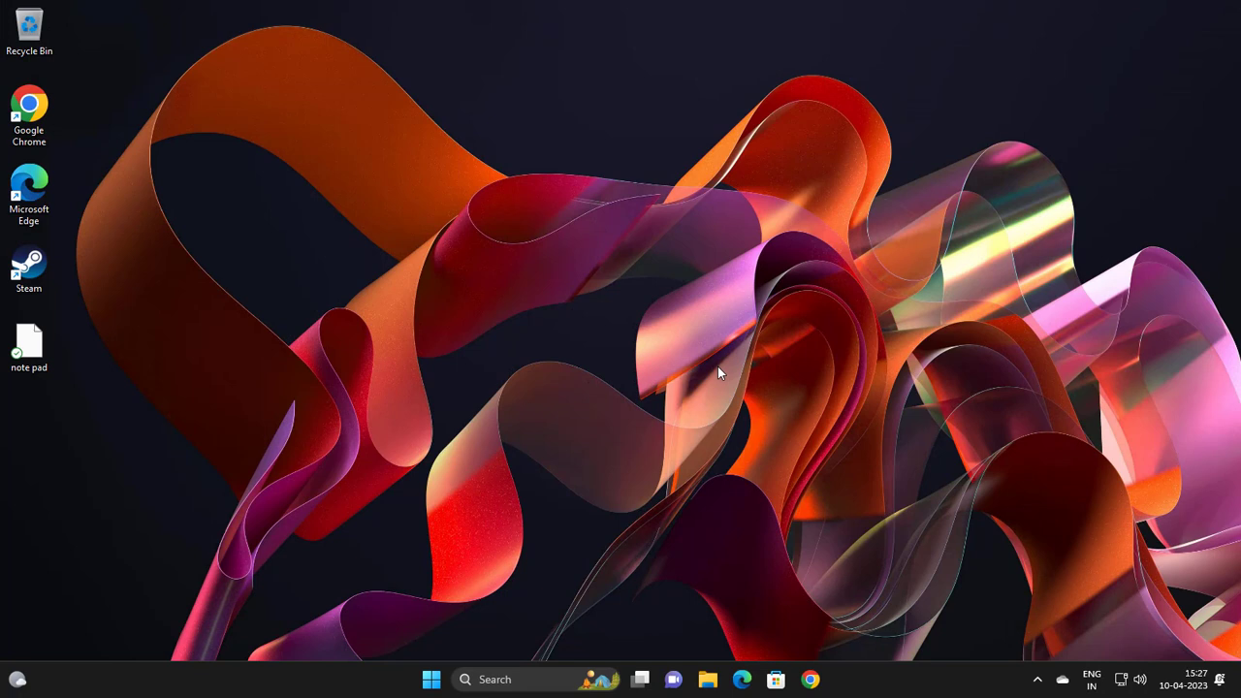
Search 'power option' and open Edit power plan for the Balanced plan.
left_click(499, 684)
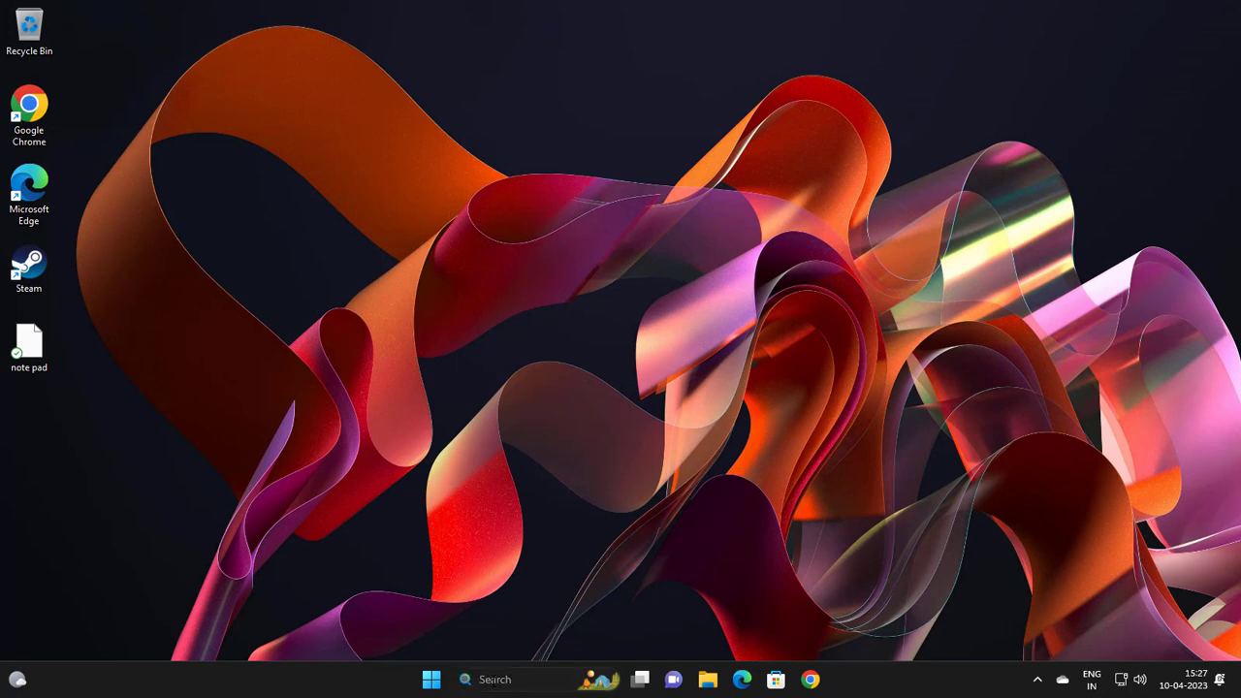
type("power op")
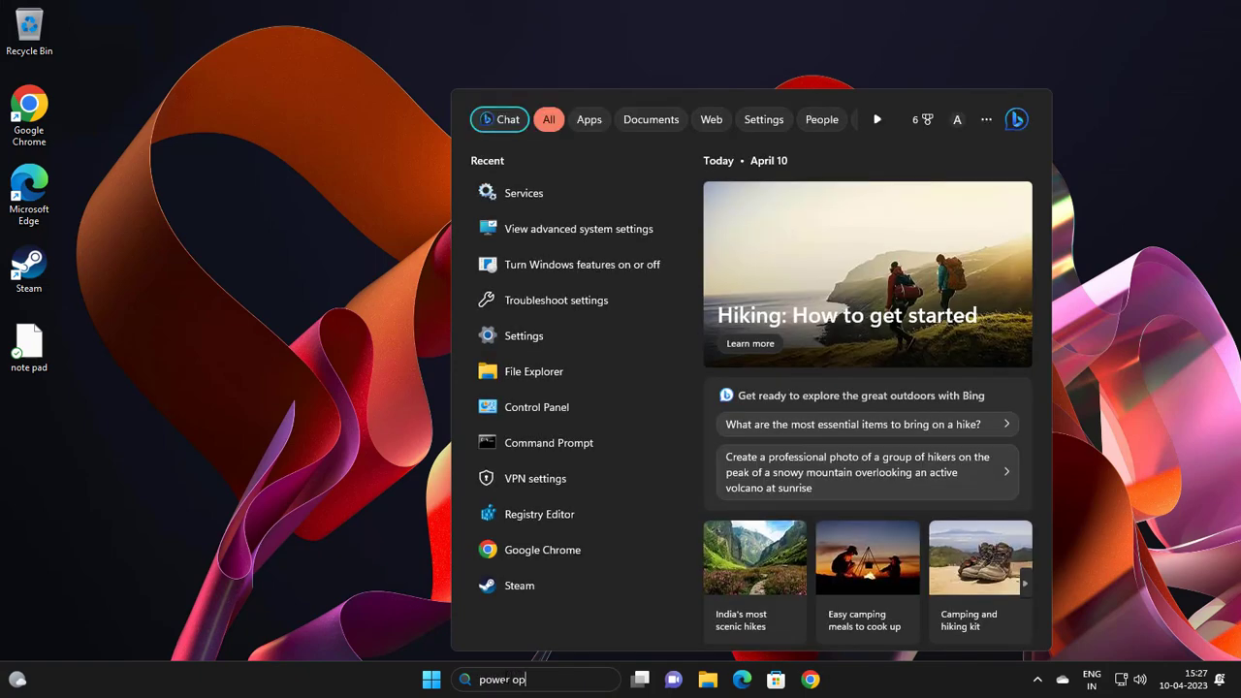
type("tion")
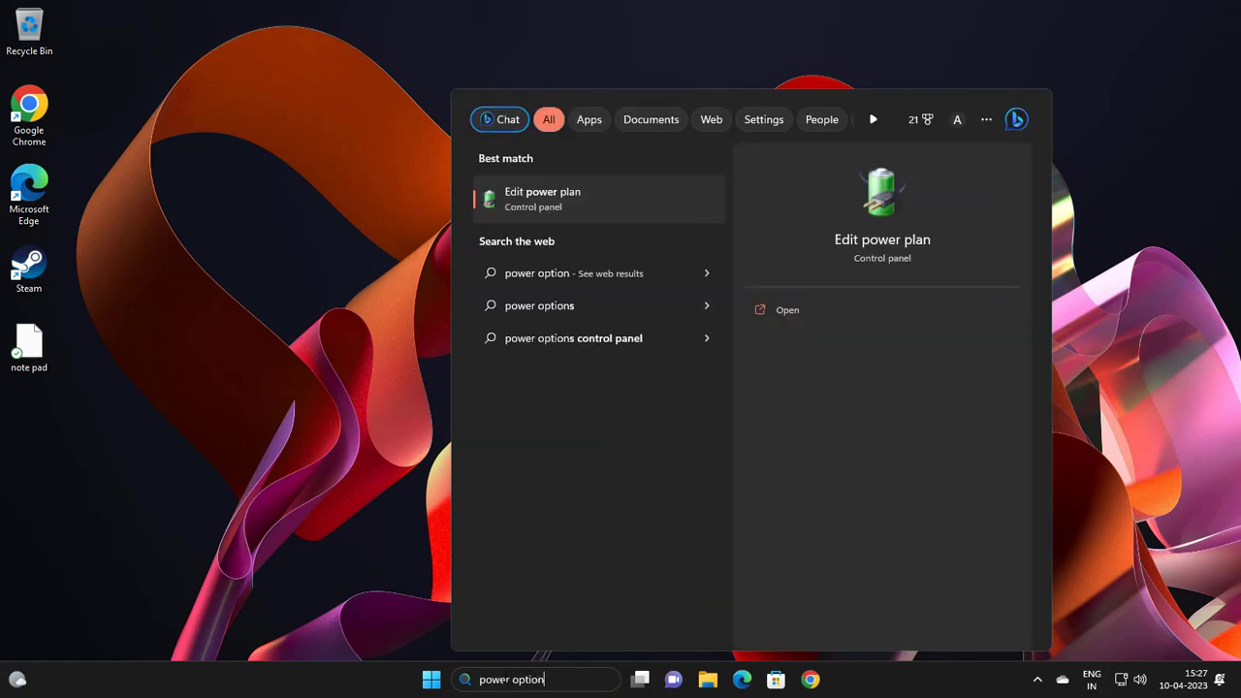
left_click(776, 312)
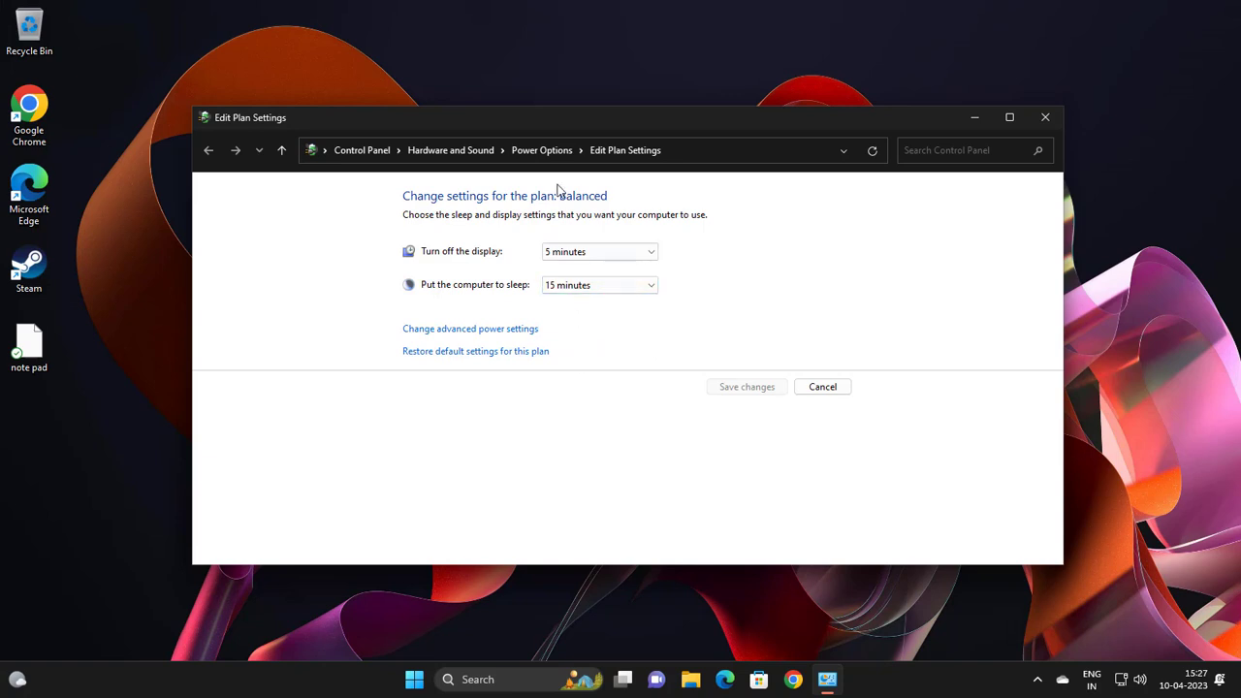
Make High performance the active plan from the additional plans, then close Power Options.
left_click(539, 151)
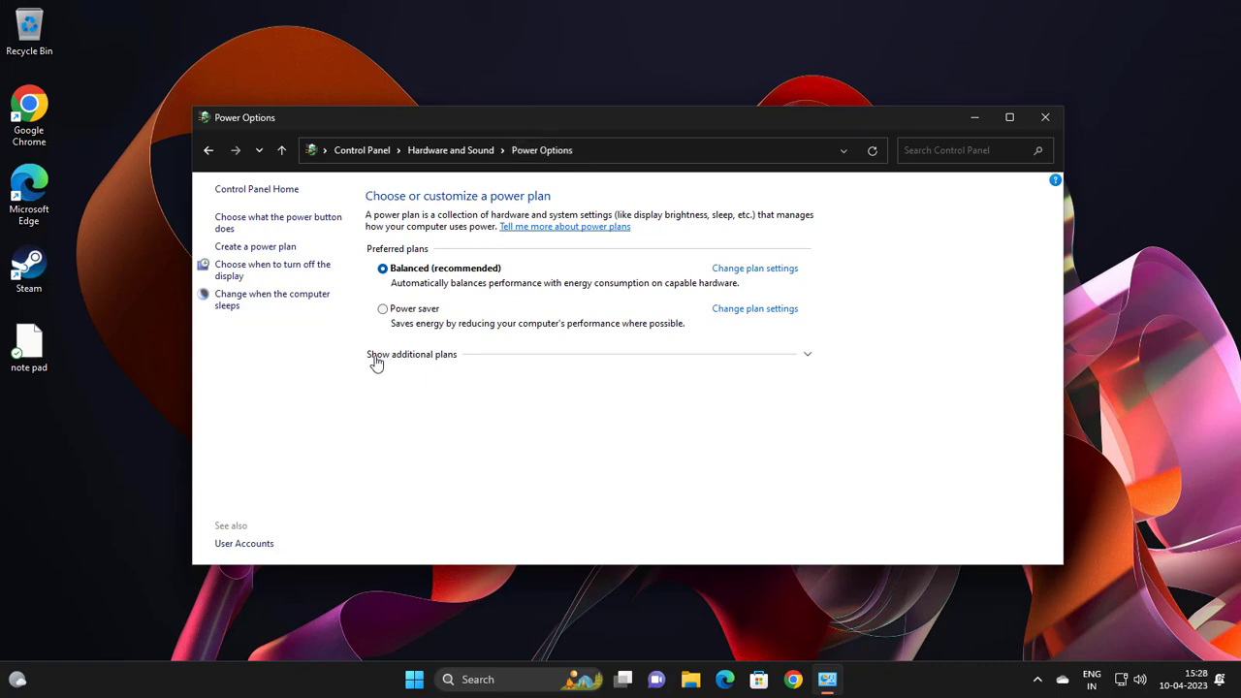
left_click(432, 356)
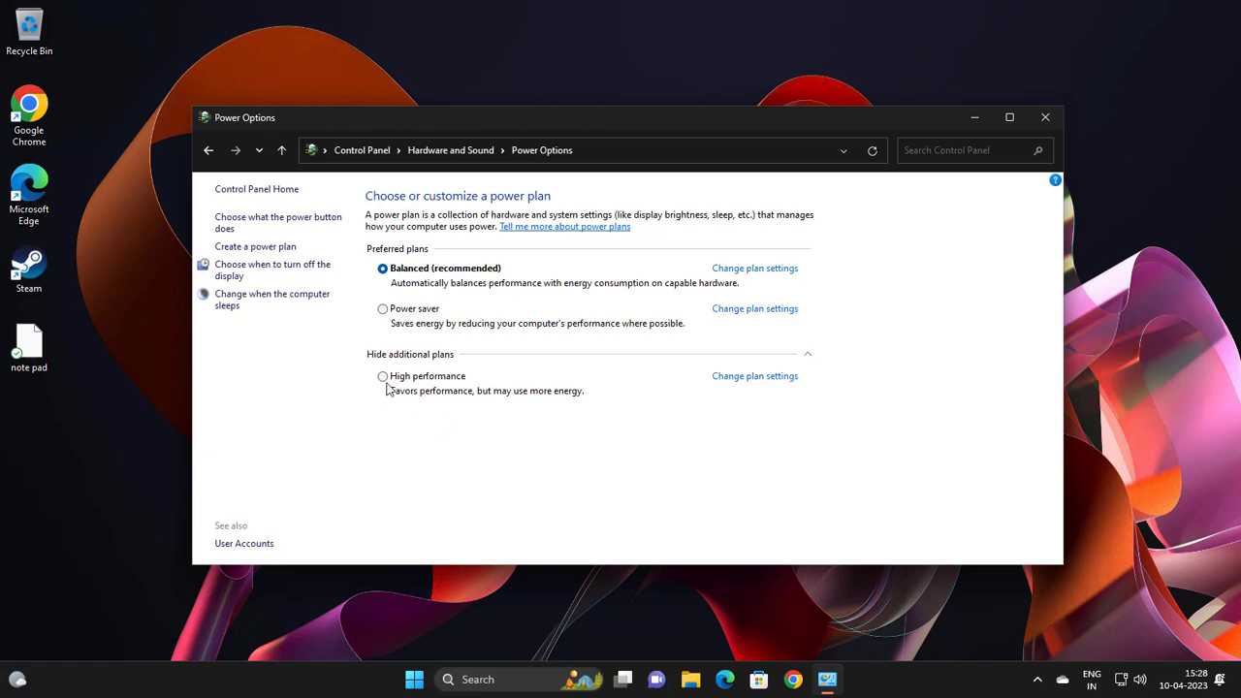
left_click(383, 377)
left_click(1056, 113)
Search 'desk', fixing a typo, and launch Disk Cleanup for drive C:.
left_click(536, 681)
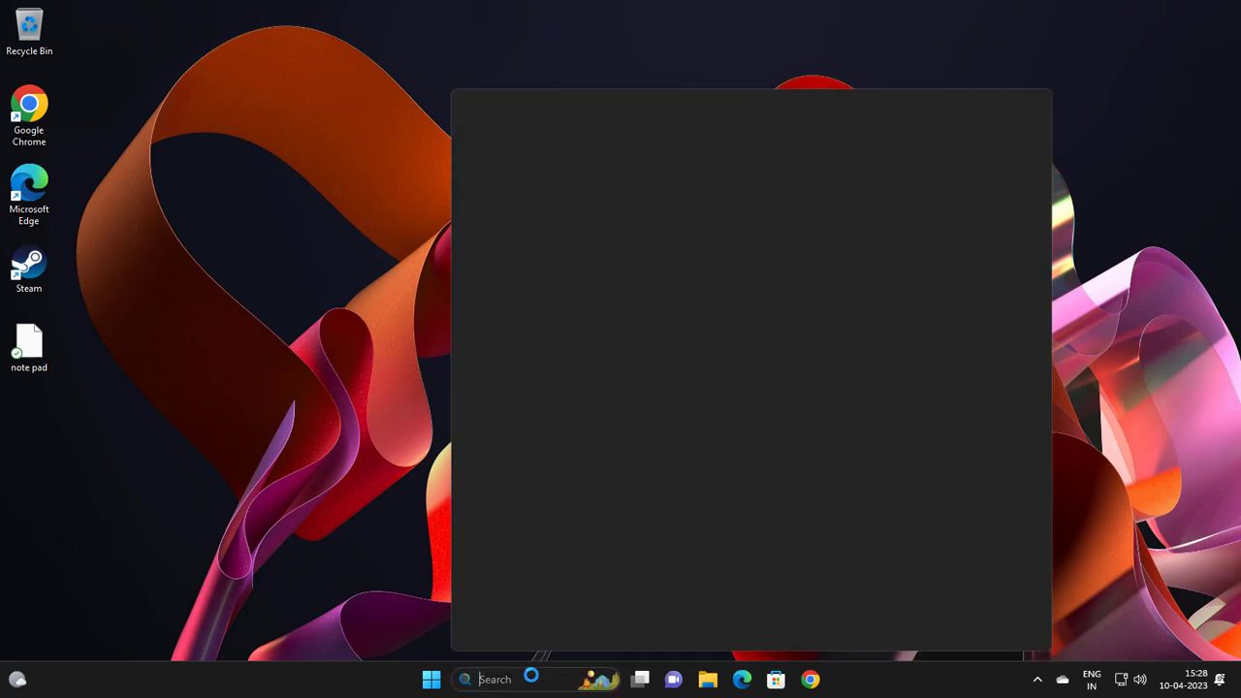
type("se")
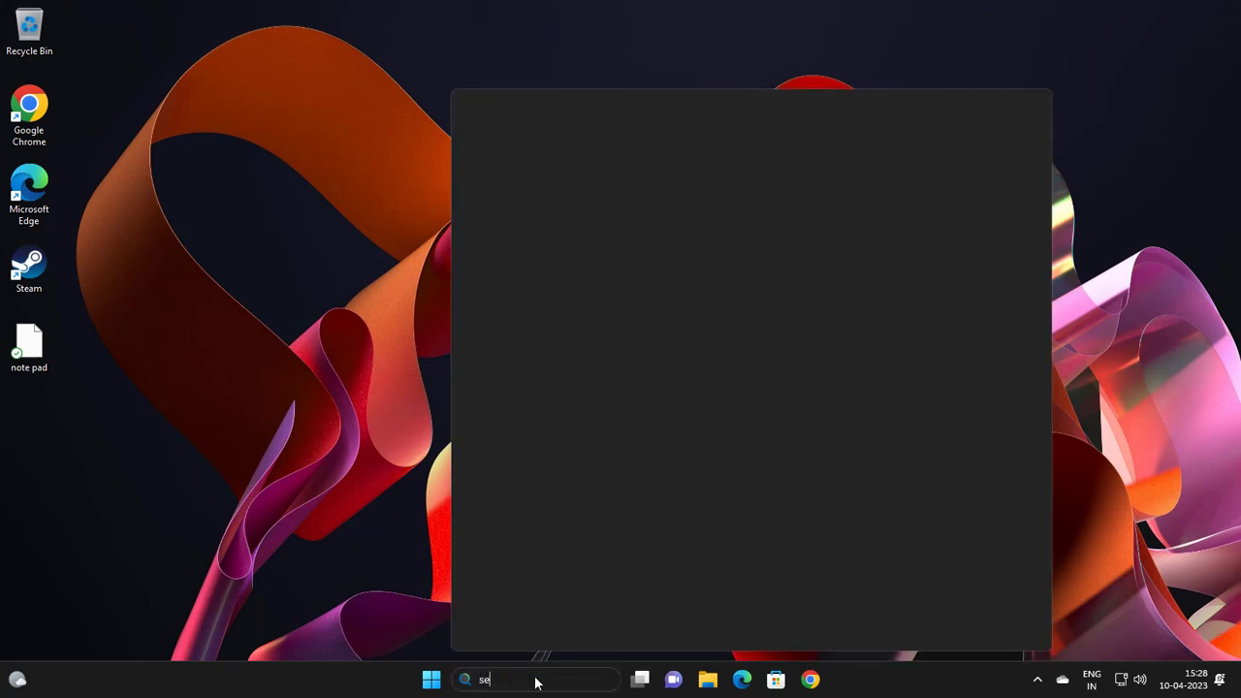
type("sk")
key("BackSpace")
key("BackSpace")
key("BackSpace")
key("BackSpace")
type("desk")
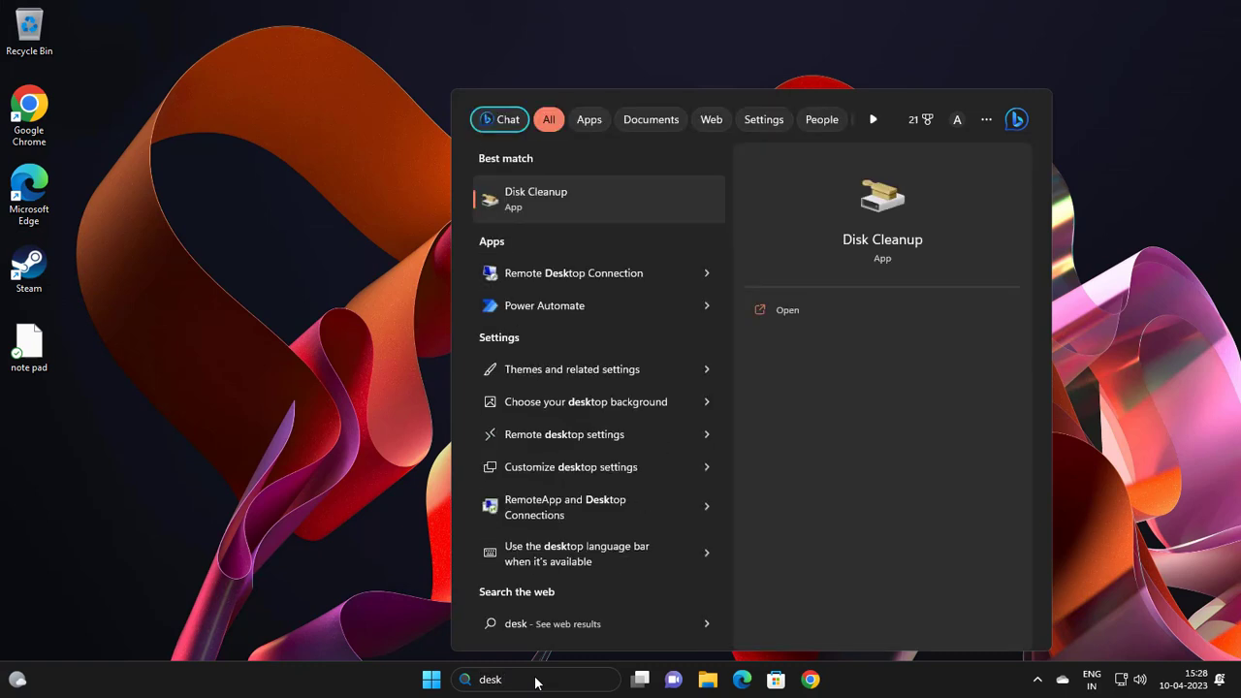
left_click(784, 310)
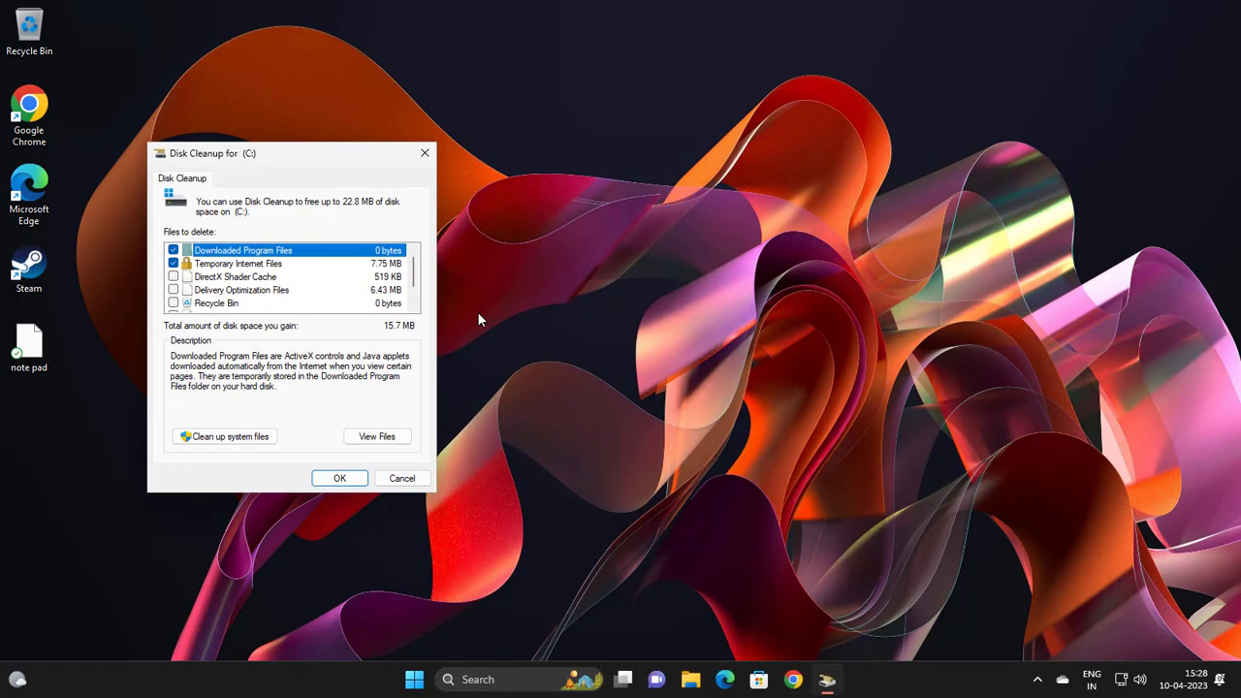
Include system files in the drive C: cleanup and confirm permanent deletion.
left_click_drag(328, 153, 562, 138)
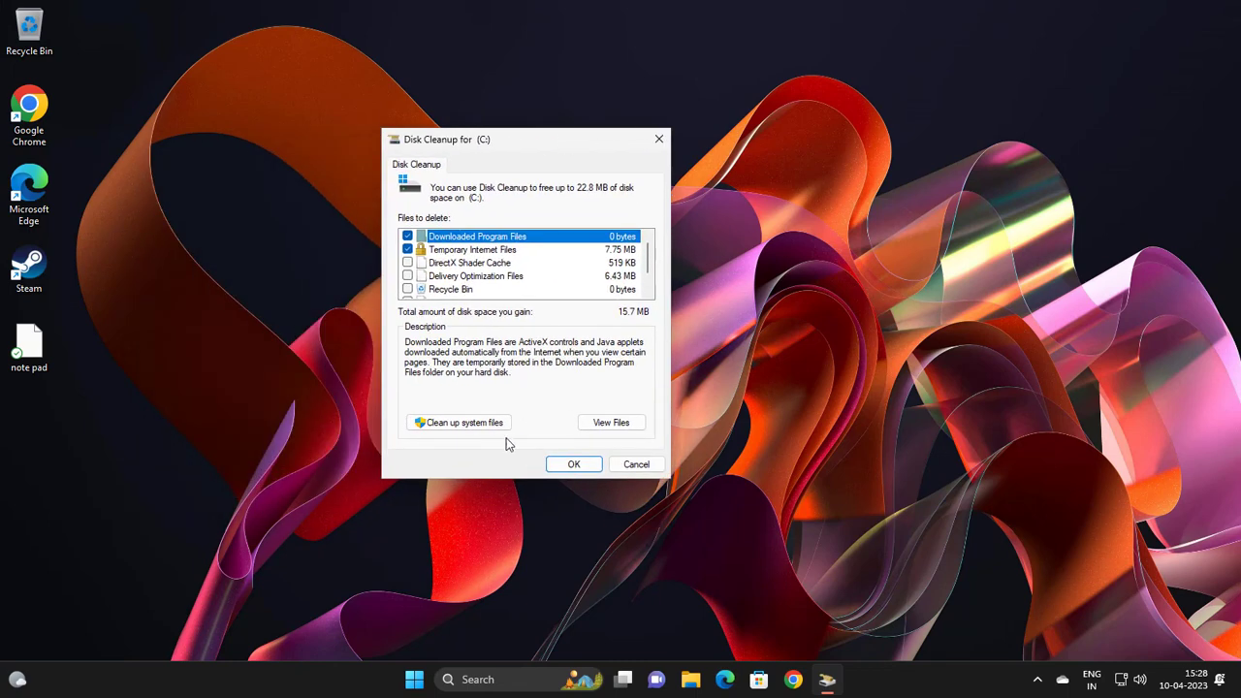
scroll(488, 281, "down", 1)
scroll(488, 288, "up", 2)
left_click(469, 423)
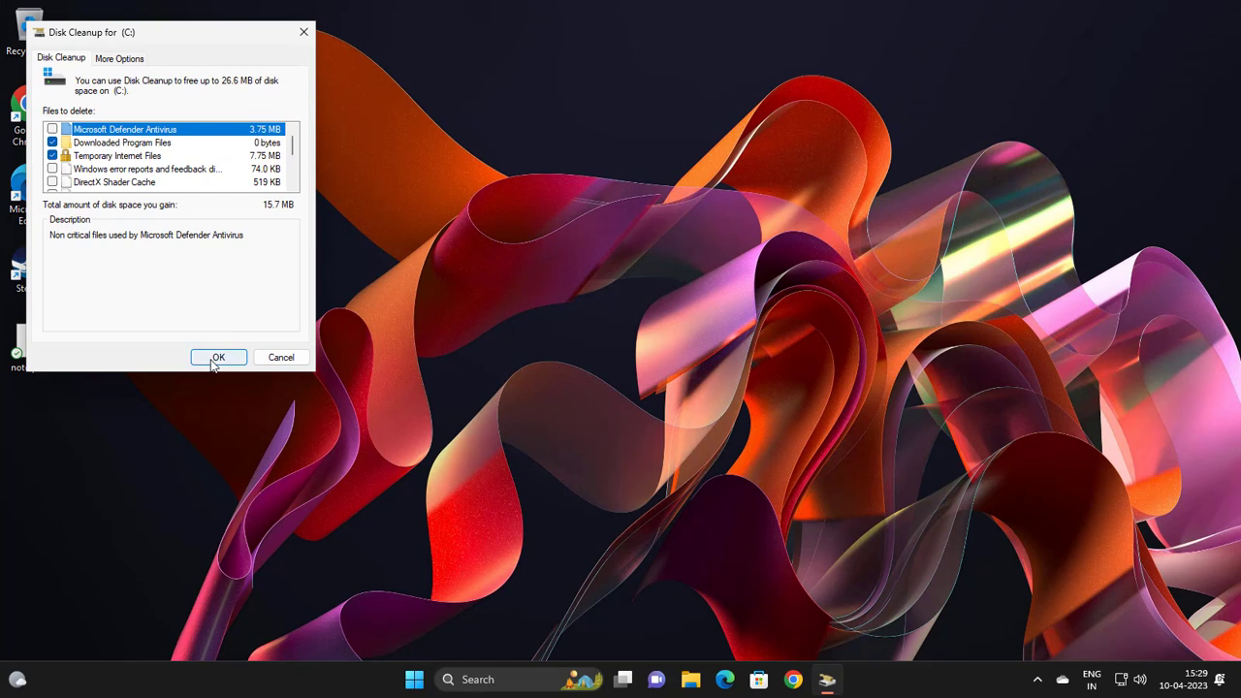
left_click(217, 358)
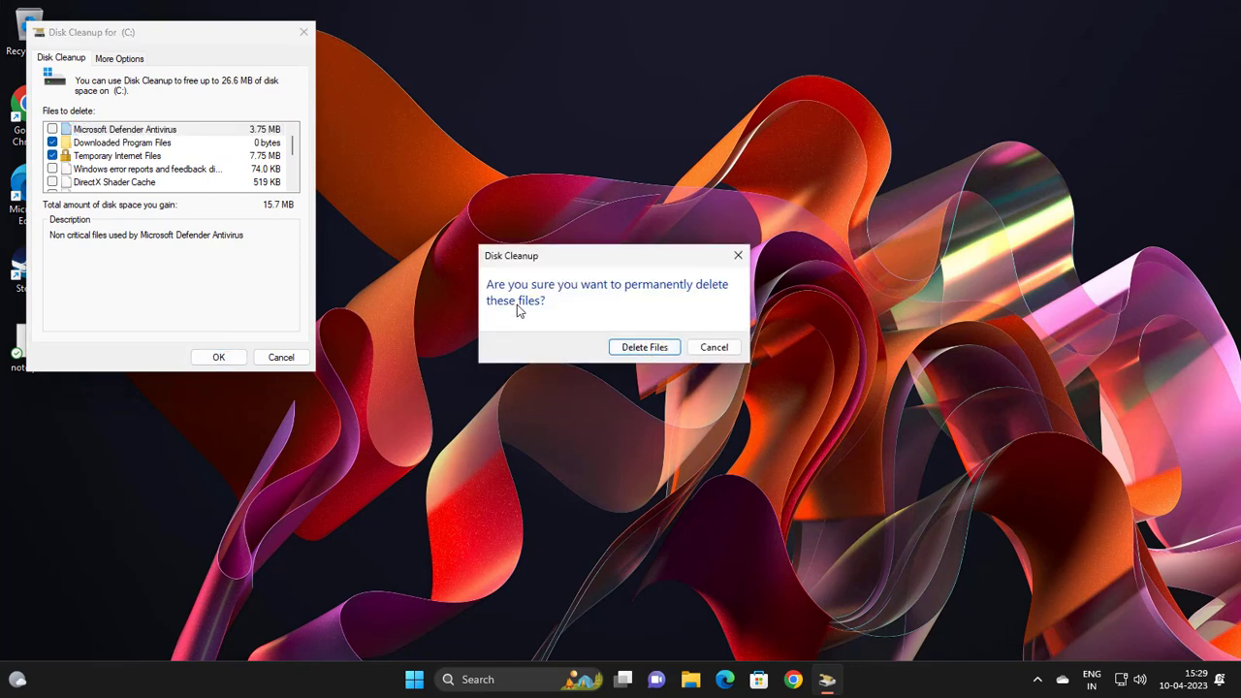
left_click(626, 349)
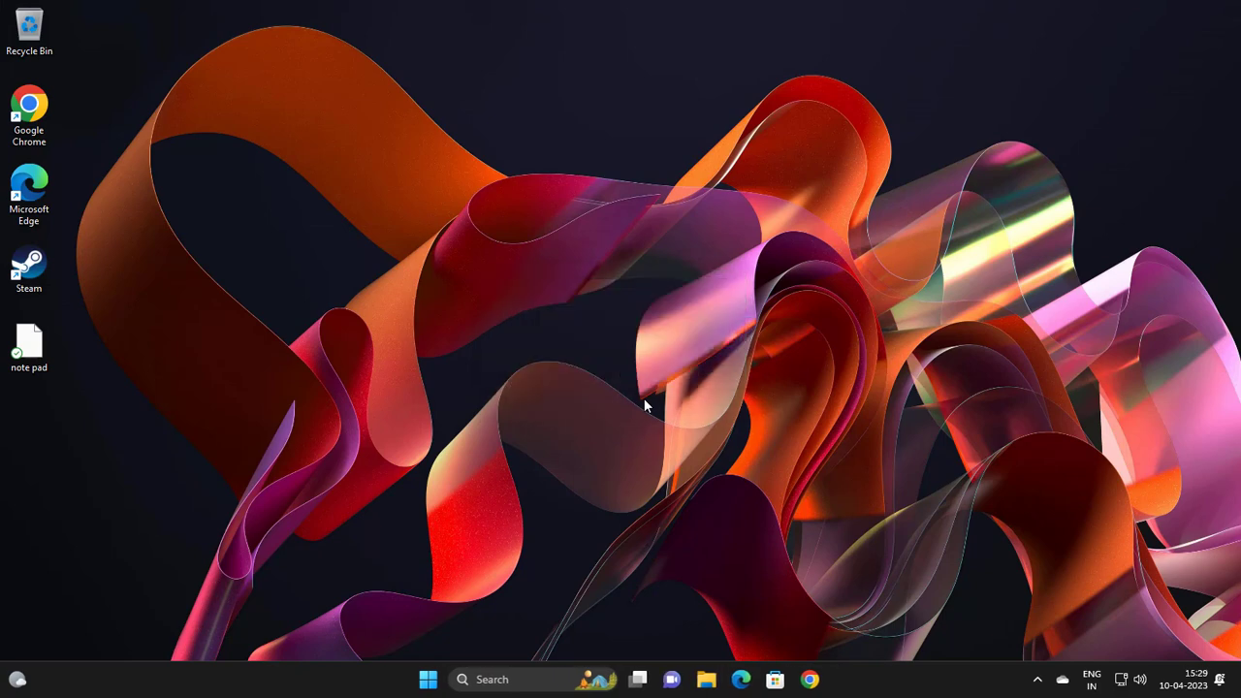
Search Windows for 'cmd' to locate Command Prompt.
left_click(500, 679)
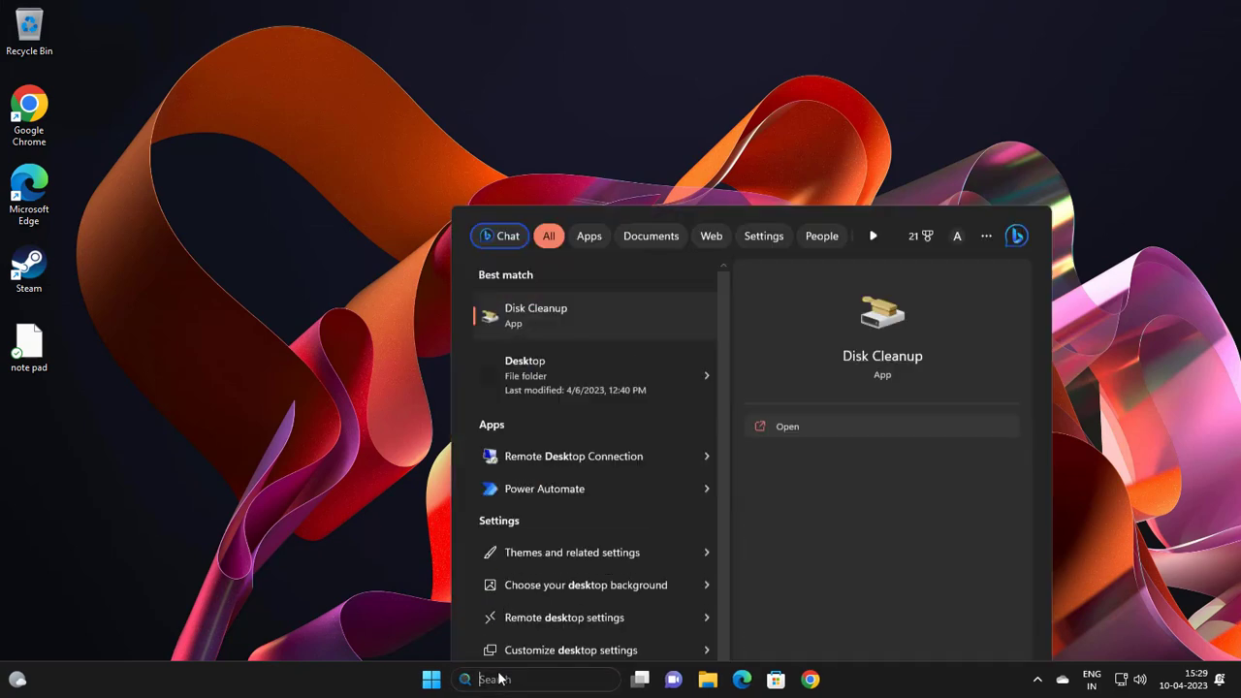
type("cmd")
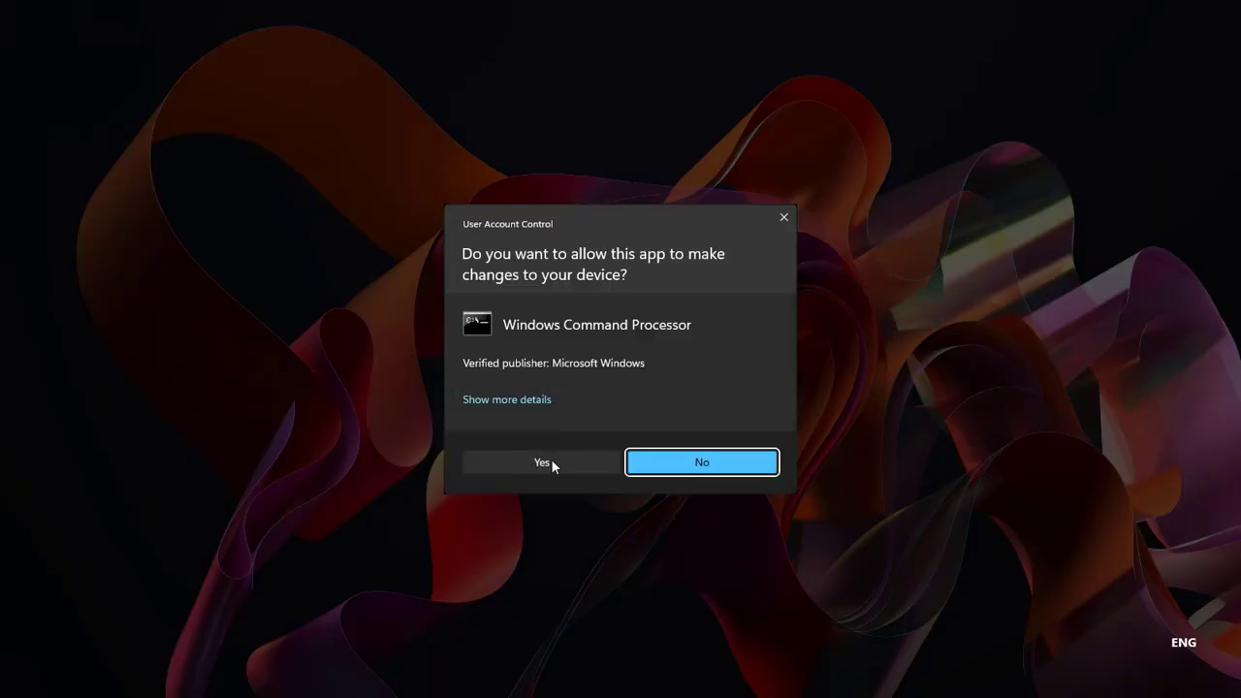
Approve the UAC prompt and start sfc /scannow in the elevated Command Prompt.
left_click(549, 463)
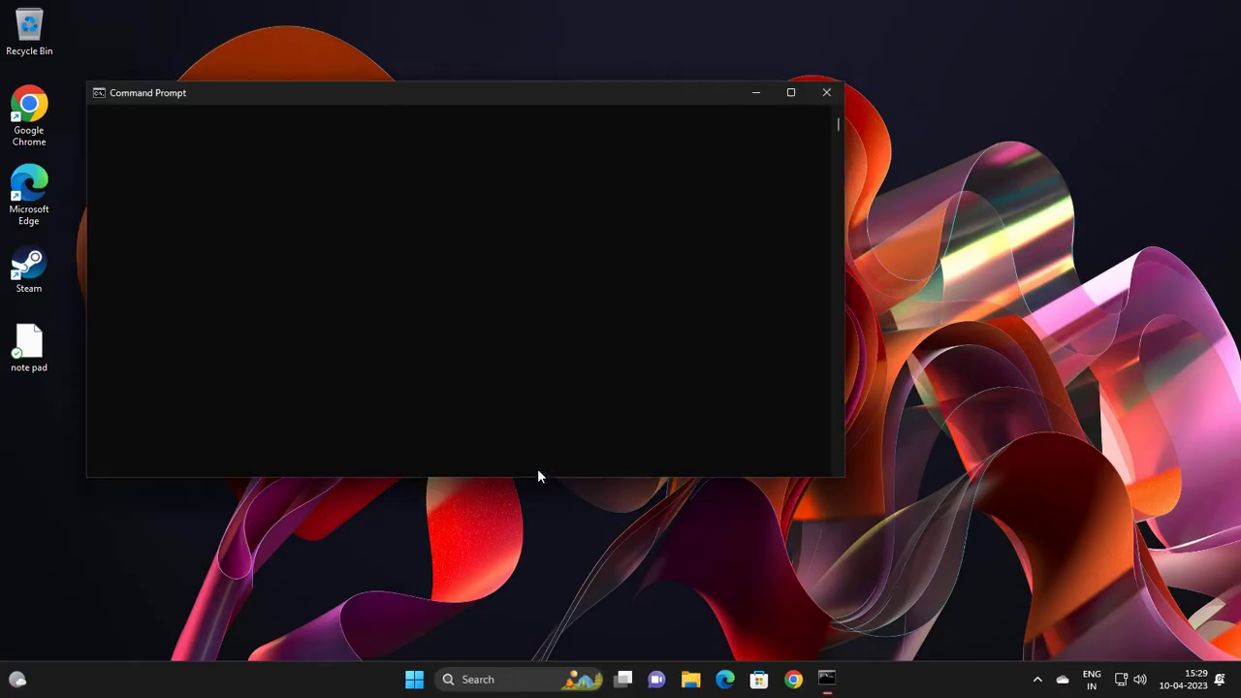
left_click_drag(462, 92, 686, 139)
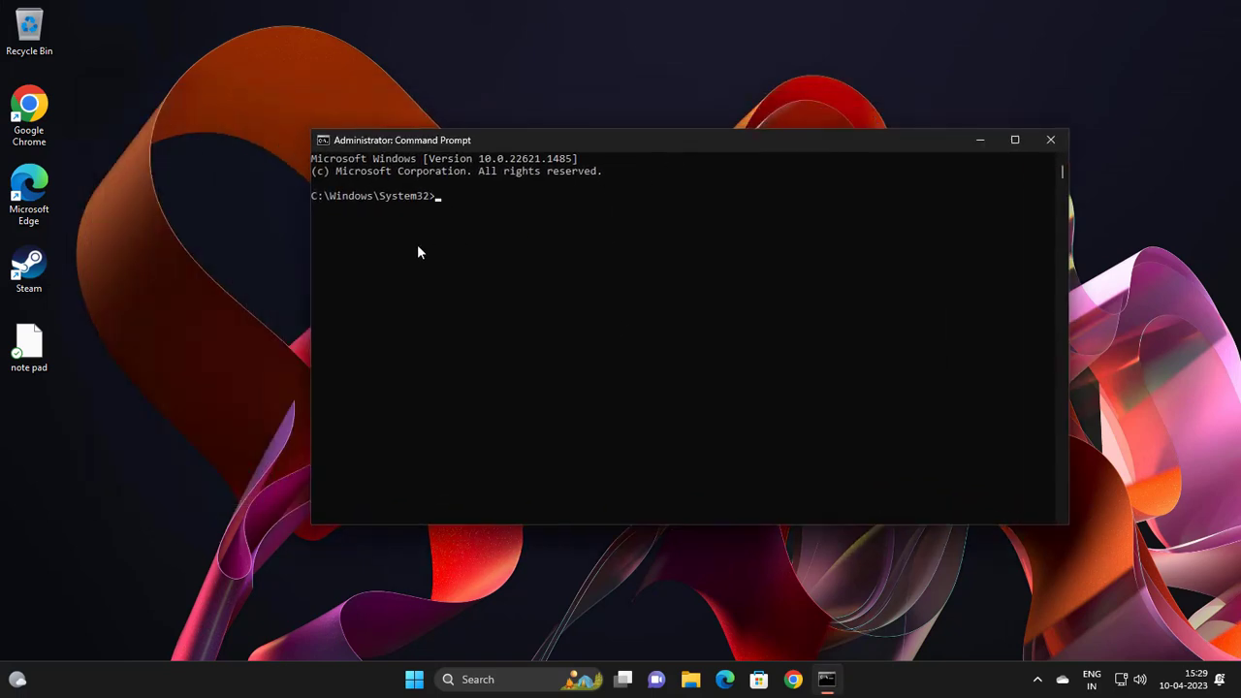
type("sfc /scannow")
key("Return")
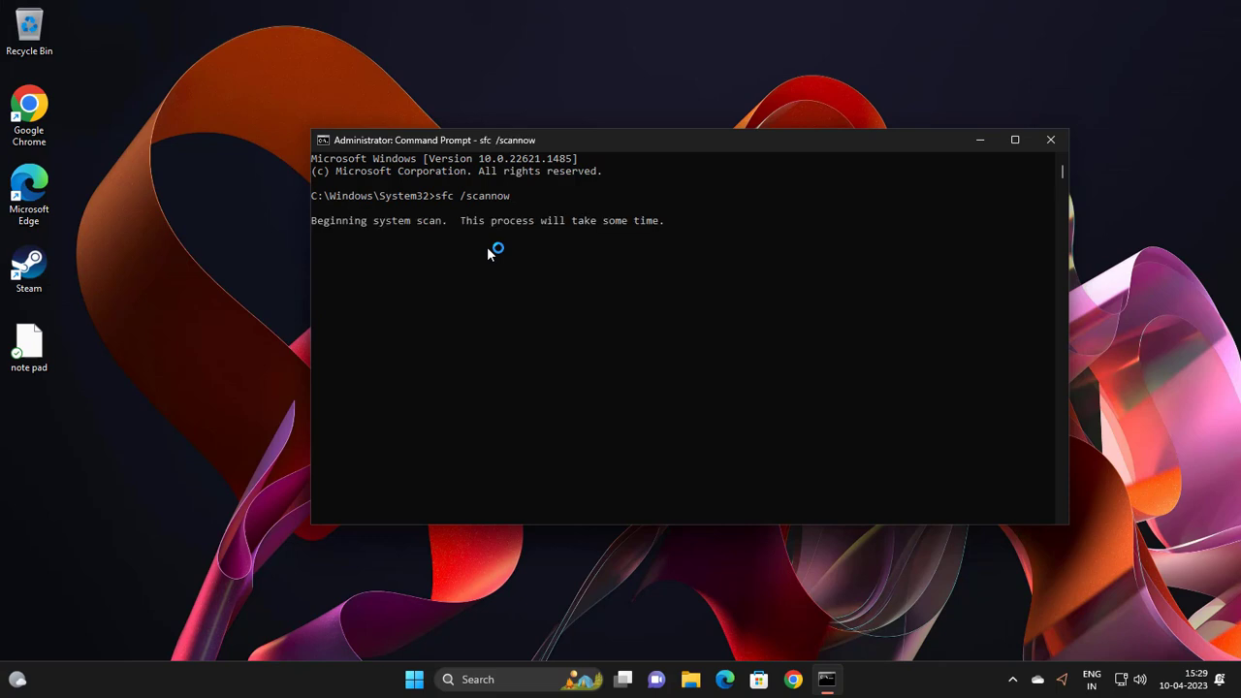